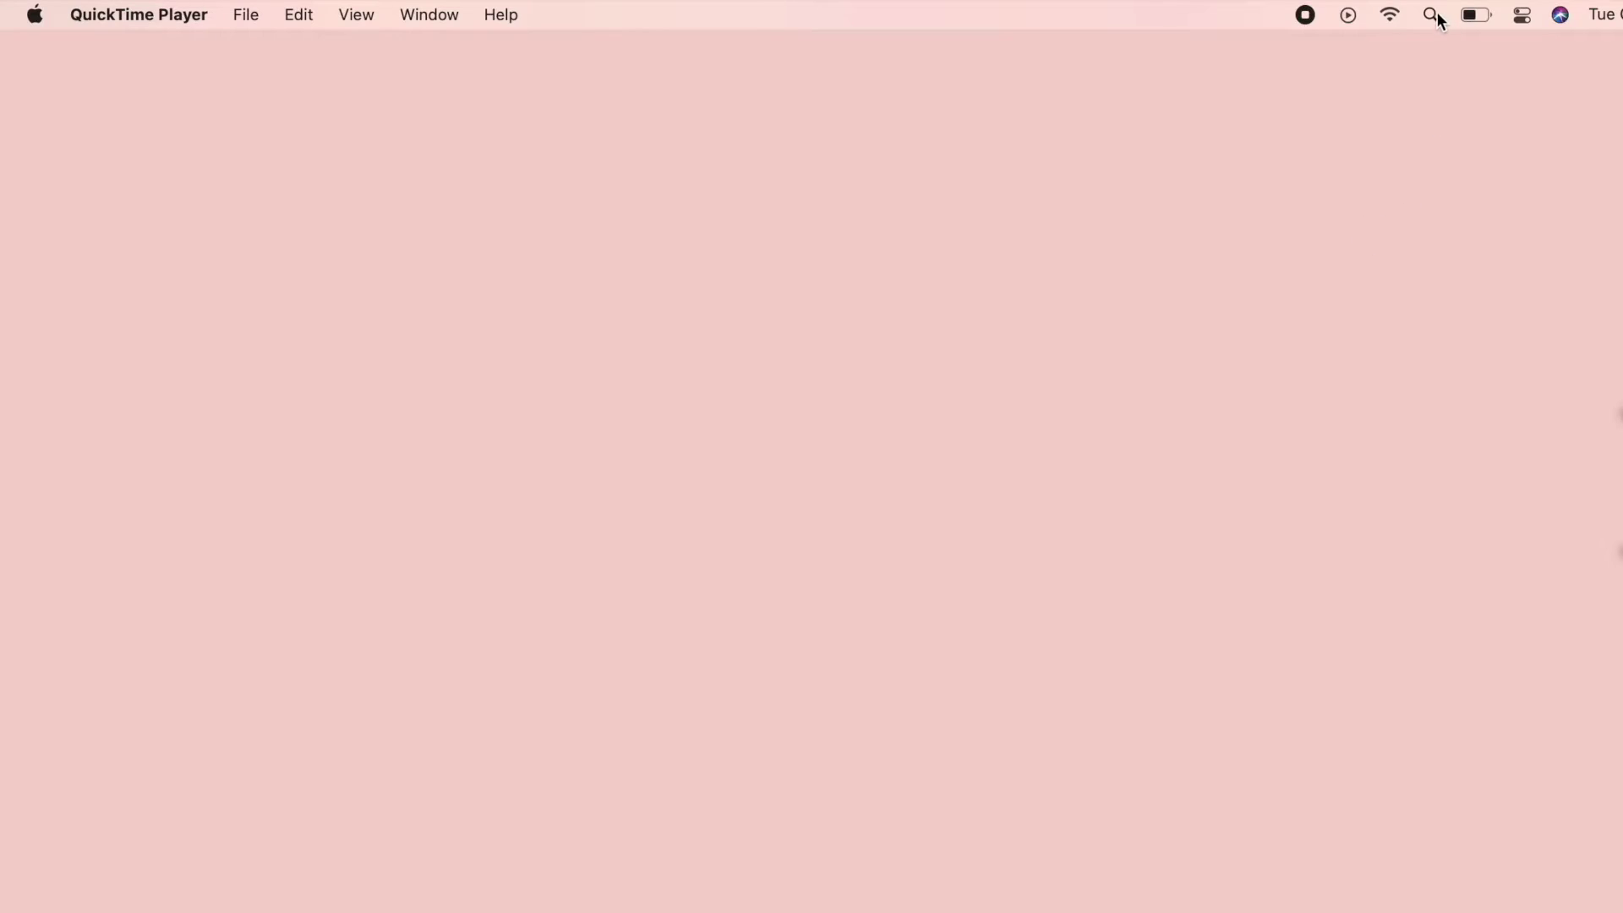
# Launch QuickTime Player from a Spotlight search.
pyautogui.press('super+space')
pyautogui.write('qu')
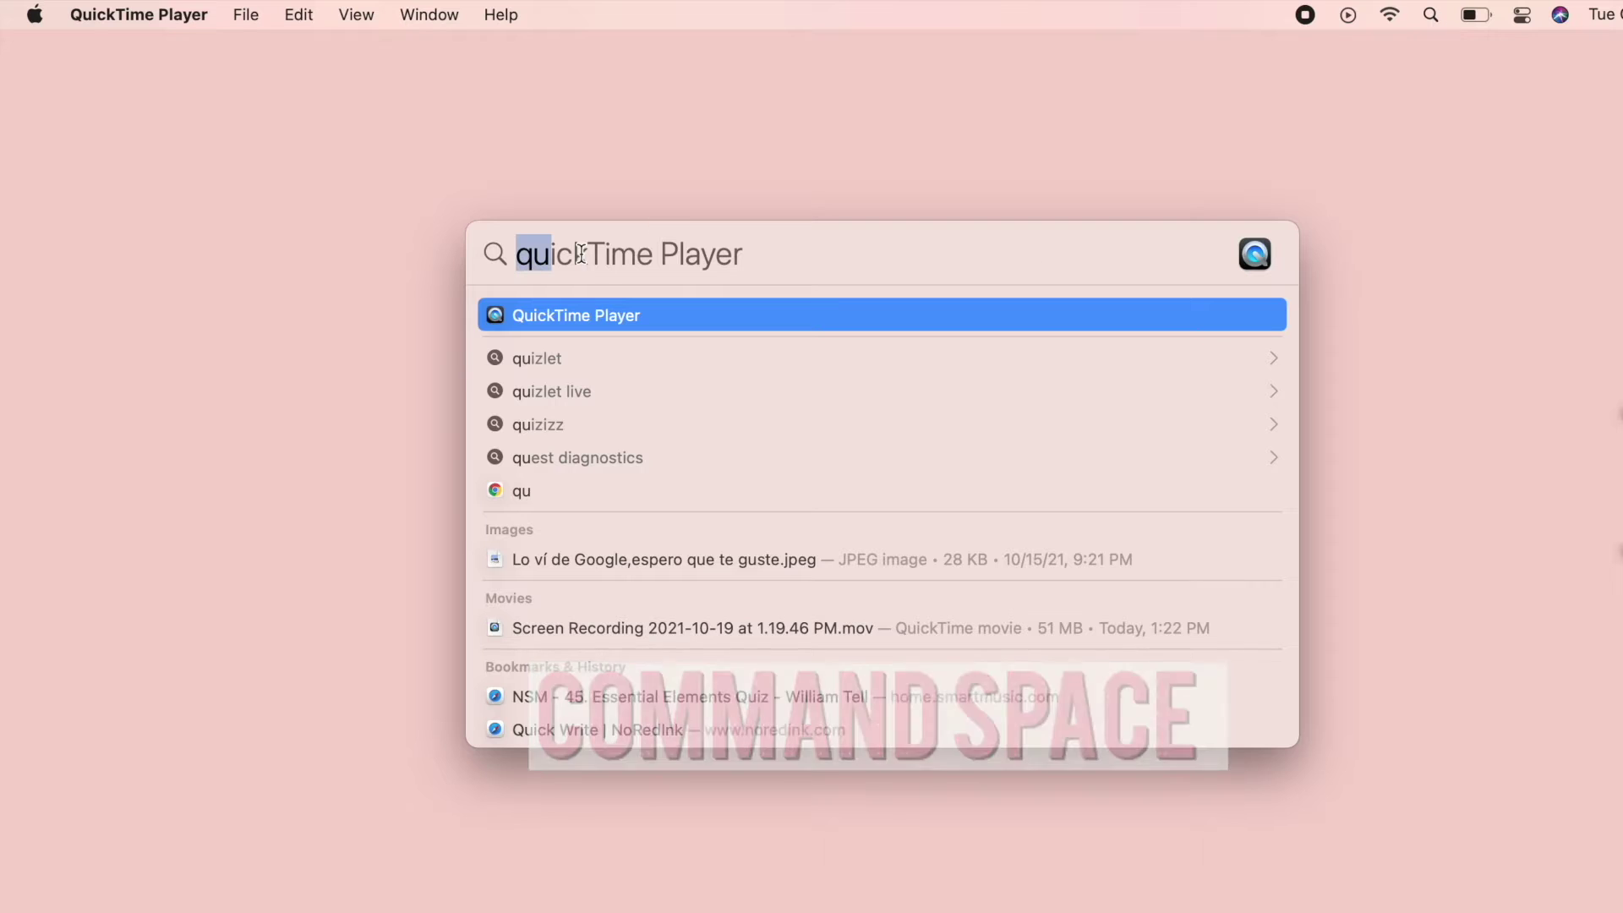
pyautogui.press('Escape')
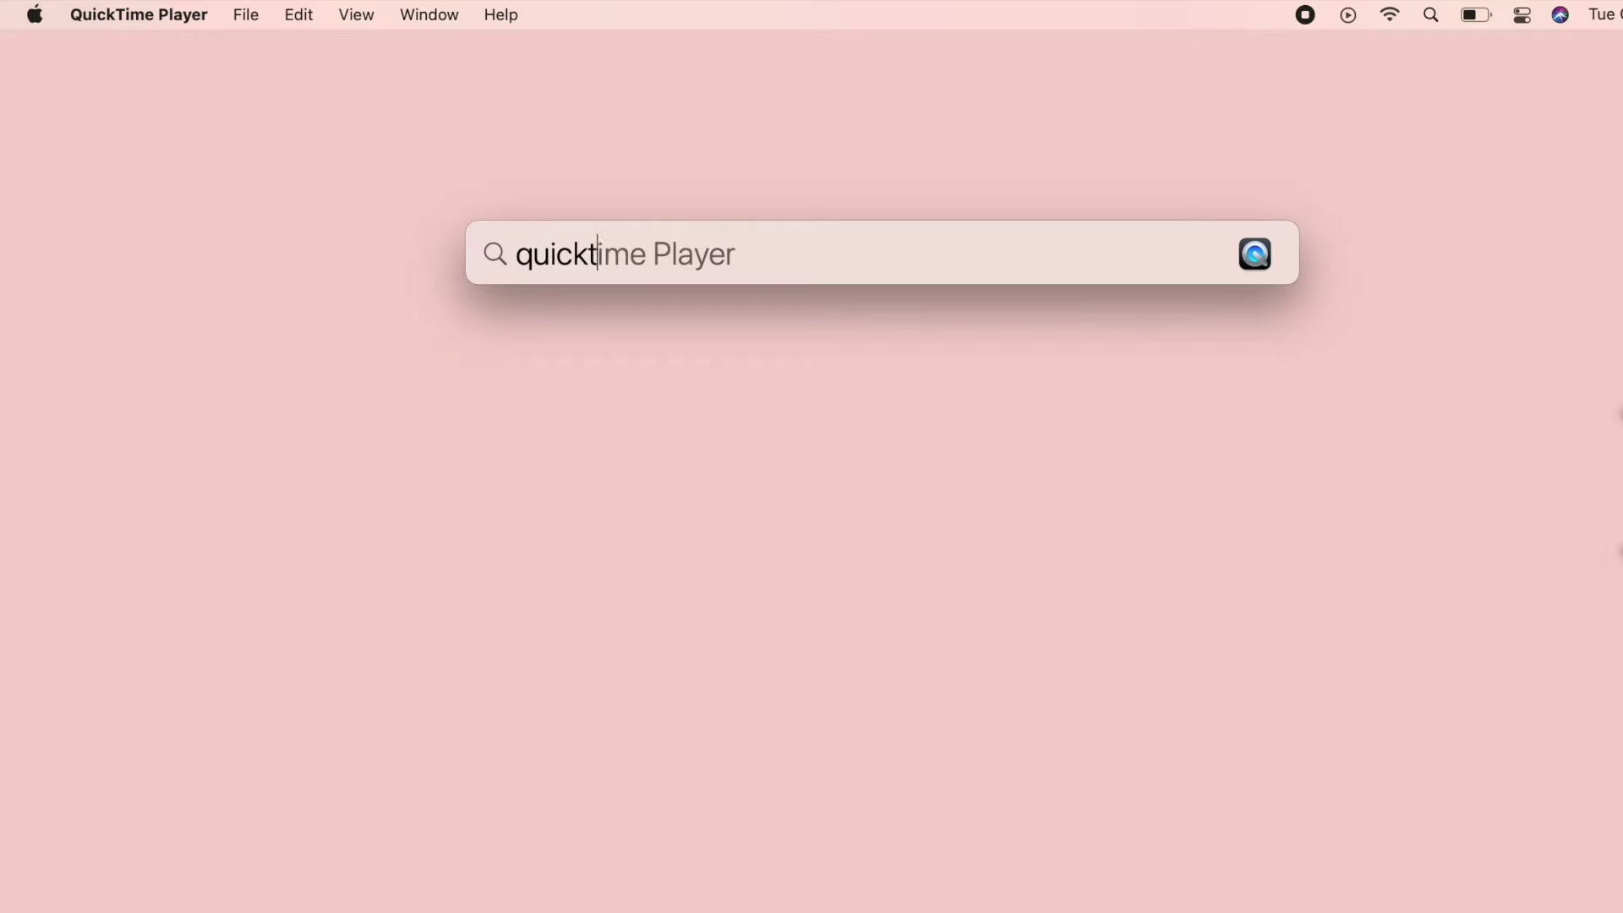
pyautogui.press('Return')
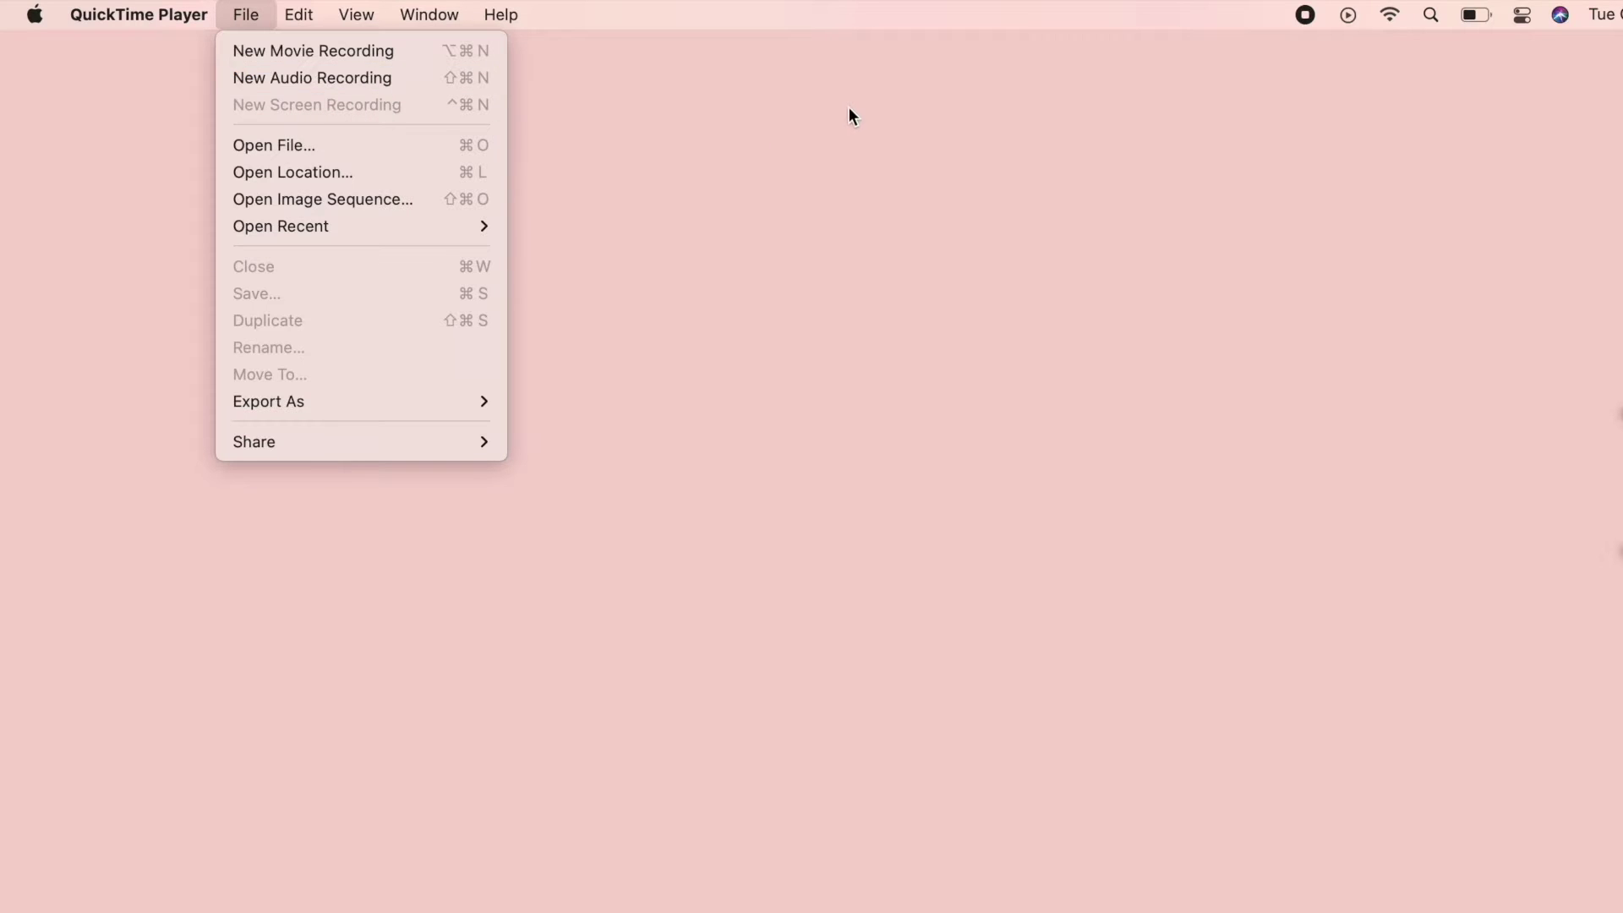
# Close QuickTime Player's File menu by clicking the empty desktop.
pyautogui.click(531, 215)
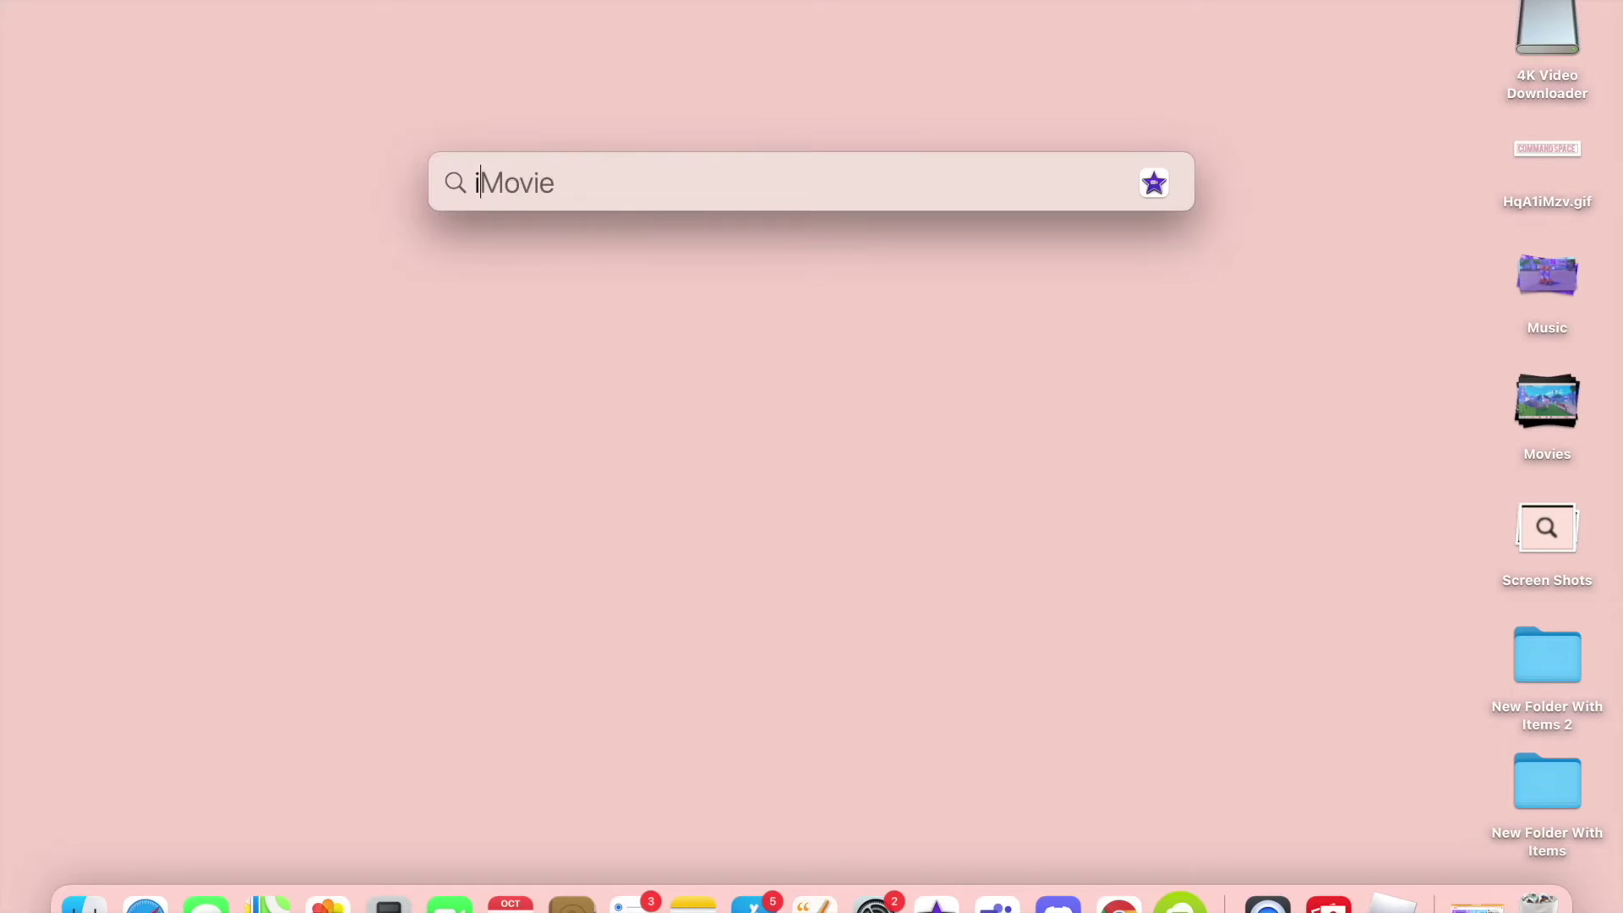
# Launch iMovie from Spotlight and create a new Movie project, My Movie 12.
pyautogui.write('movie')
pyautogui.press('Return')
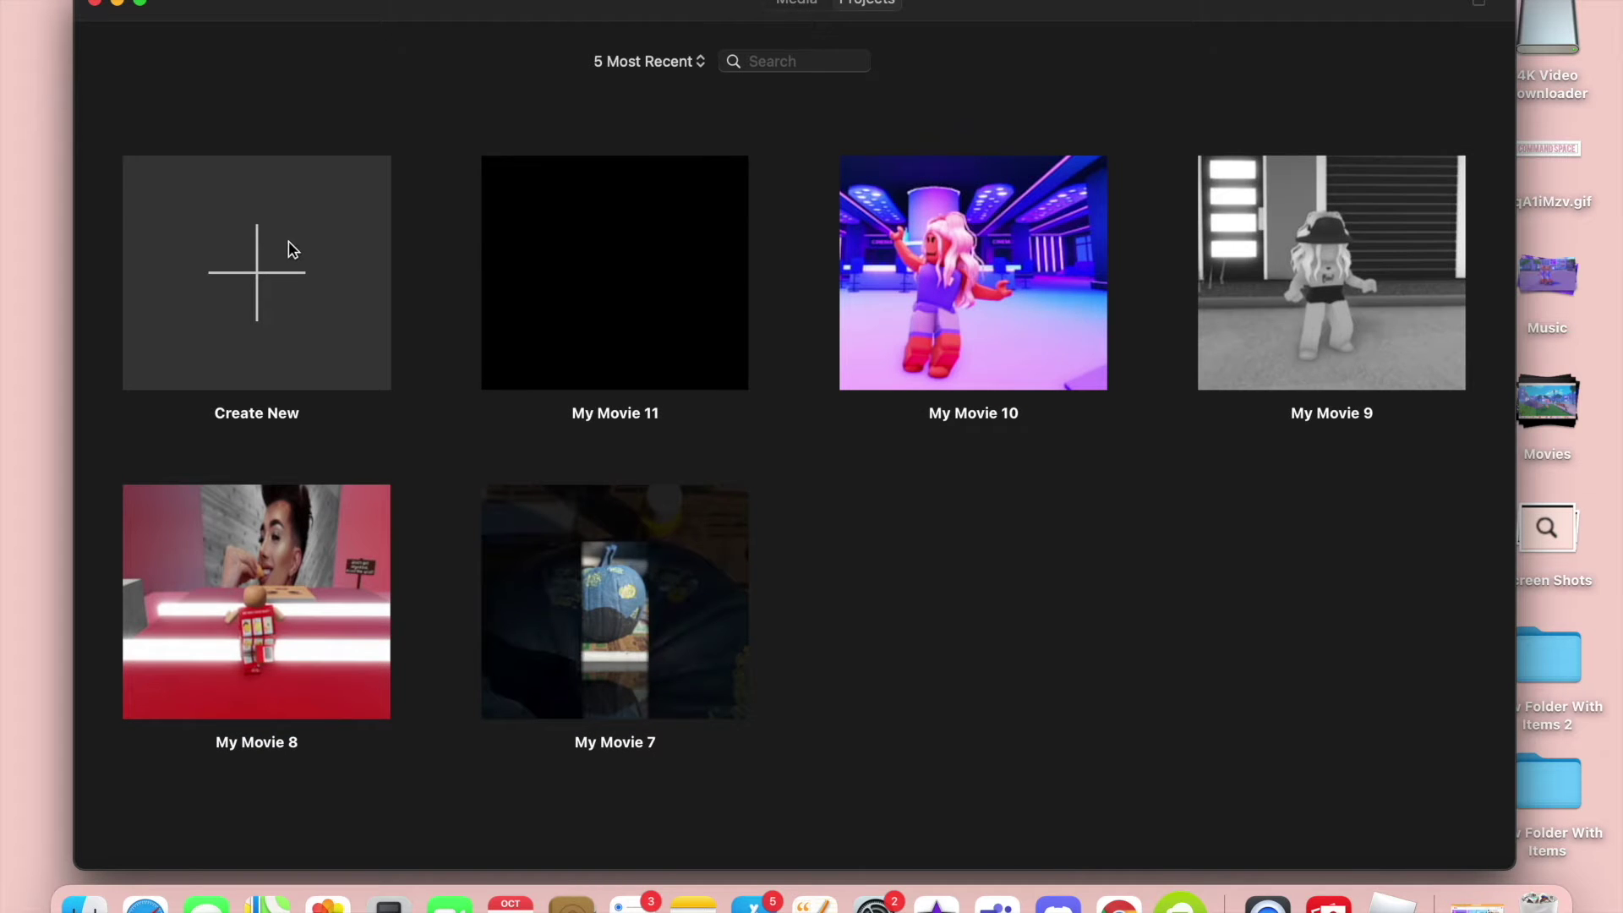
pyautogui.click(289, 243)
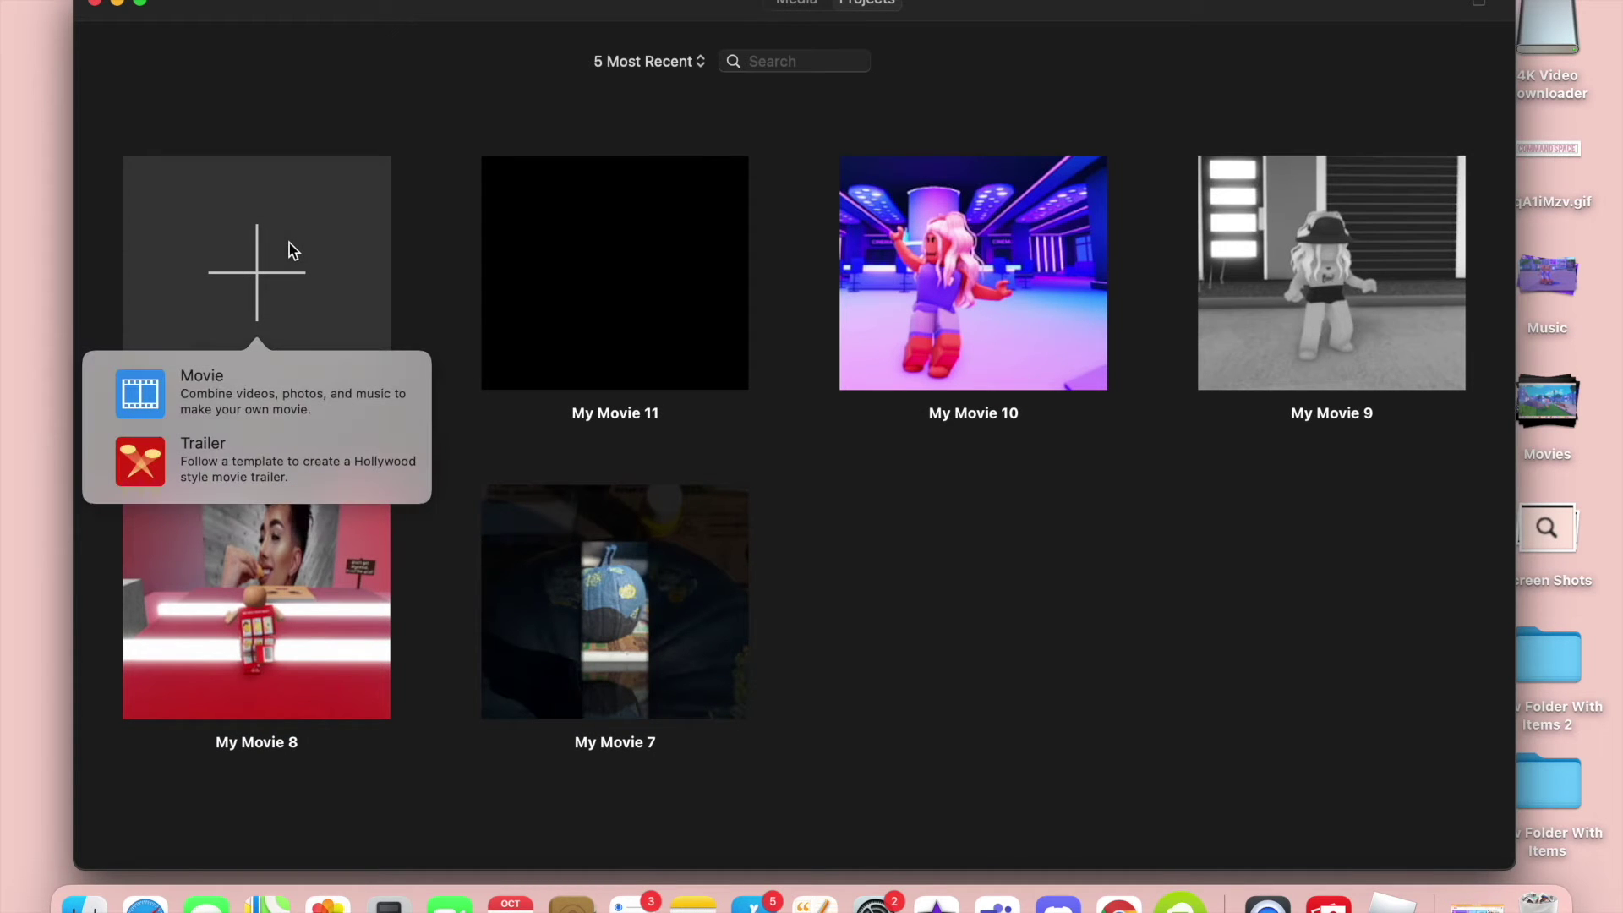
pyautogui.click(317, 391)
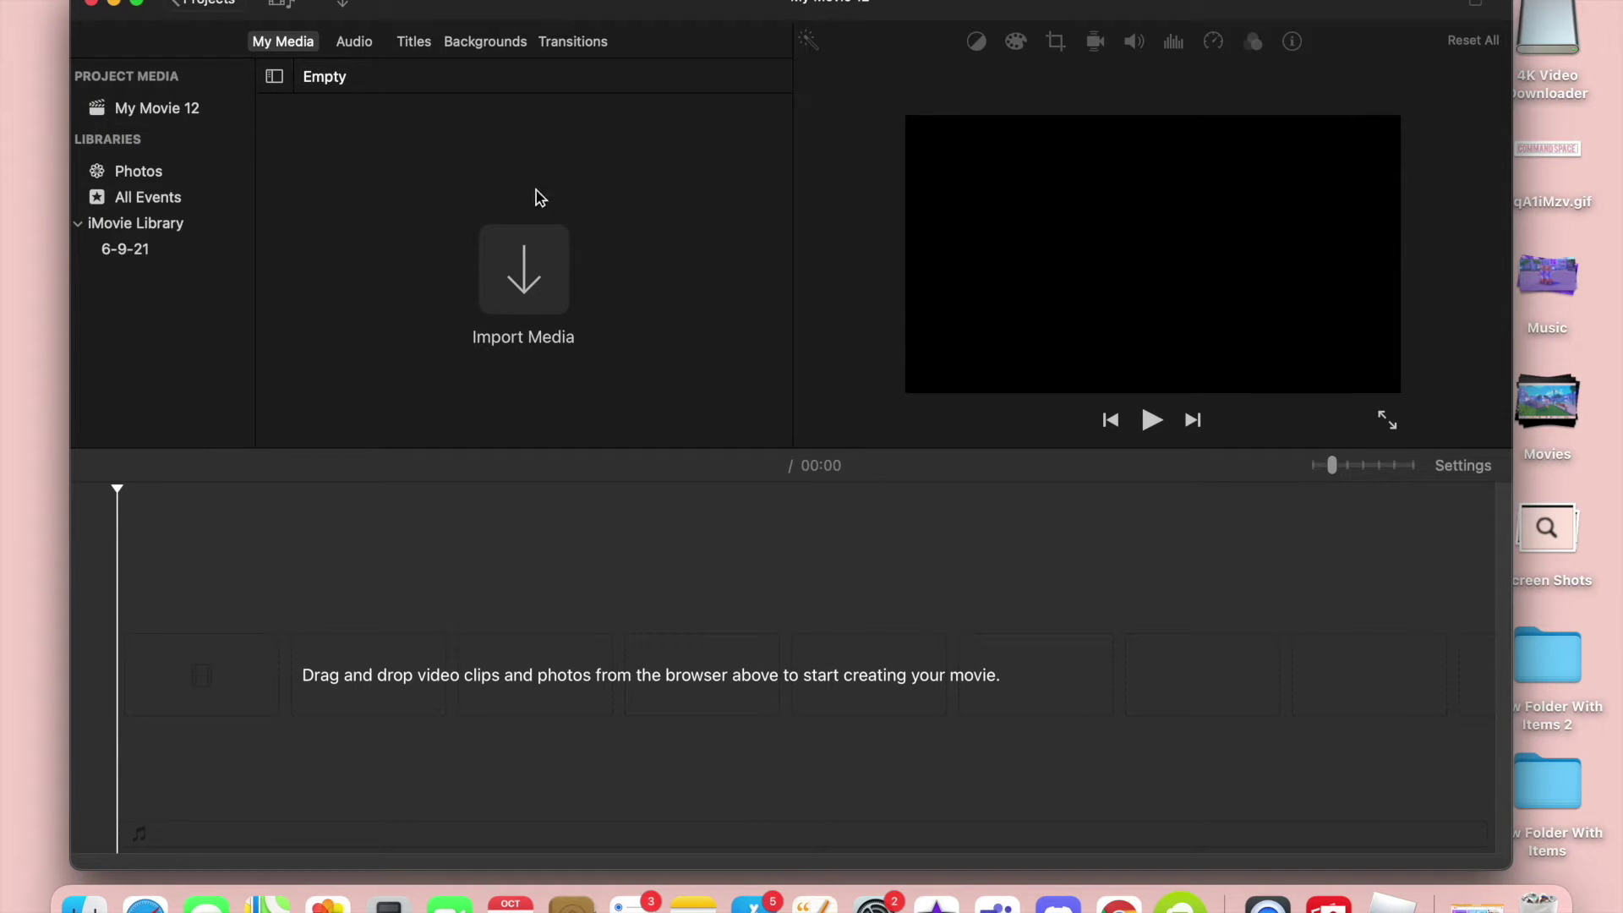
pyautogui.click(524, 250)
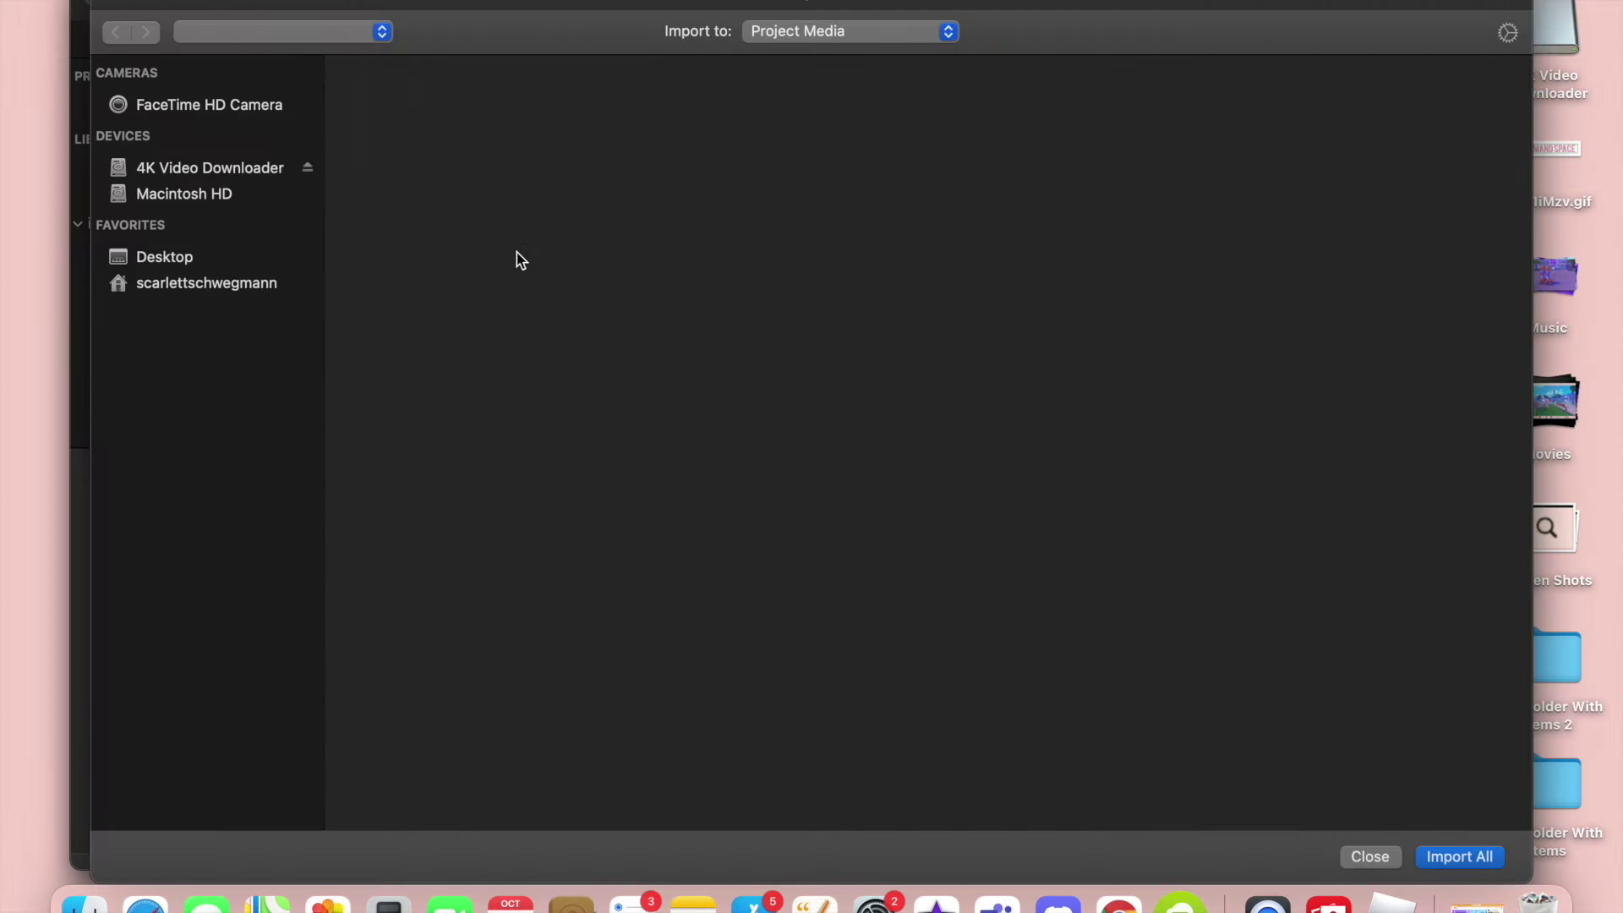
pyautogui.click(880, 373)
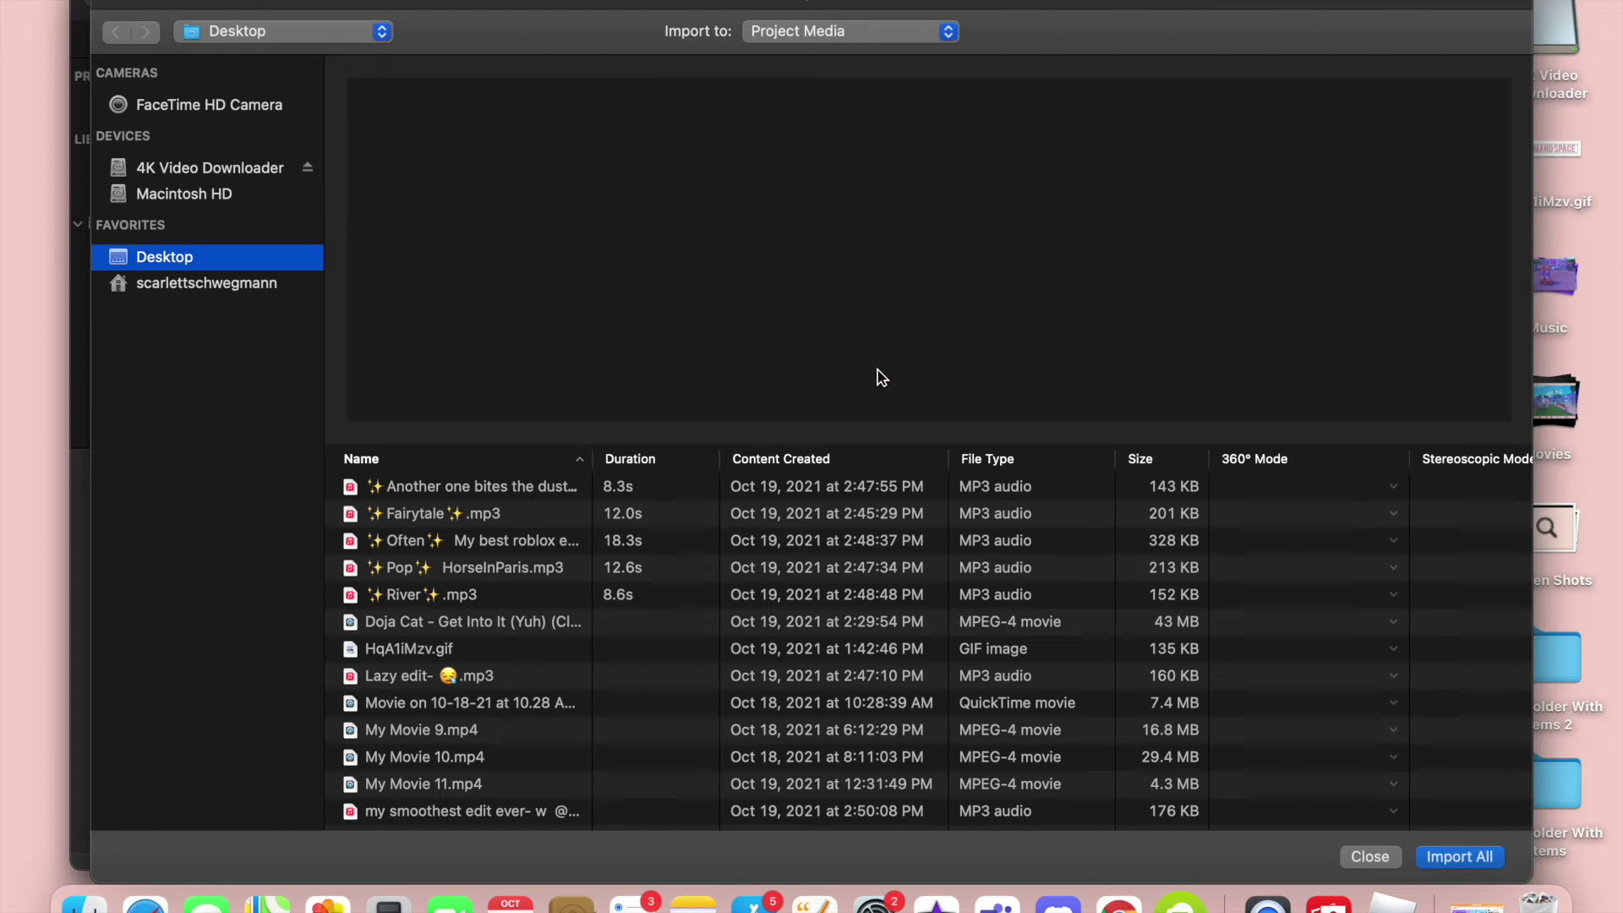
pyautogui.scroll(-2, 498, 541)
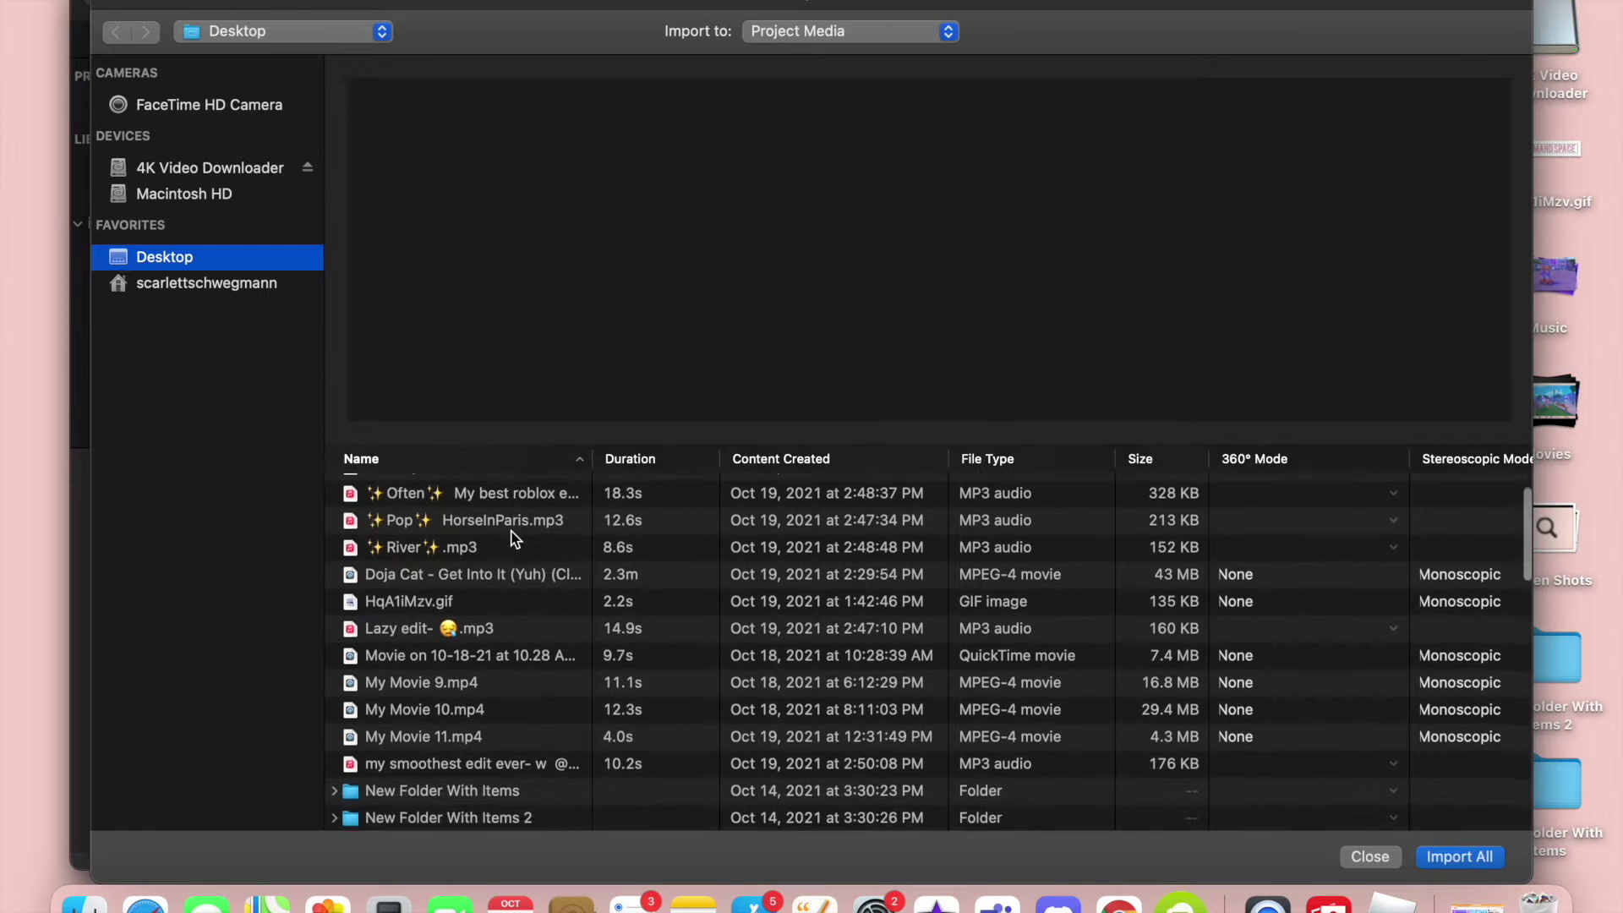
pyautogui.scroll(-2, 511, 540)
pyautogui.scroll(-1, 514, 538)
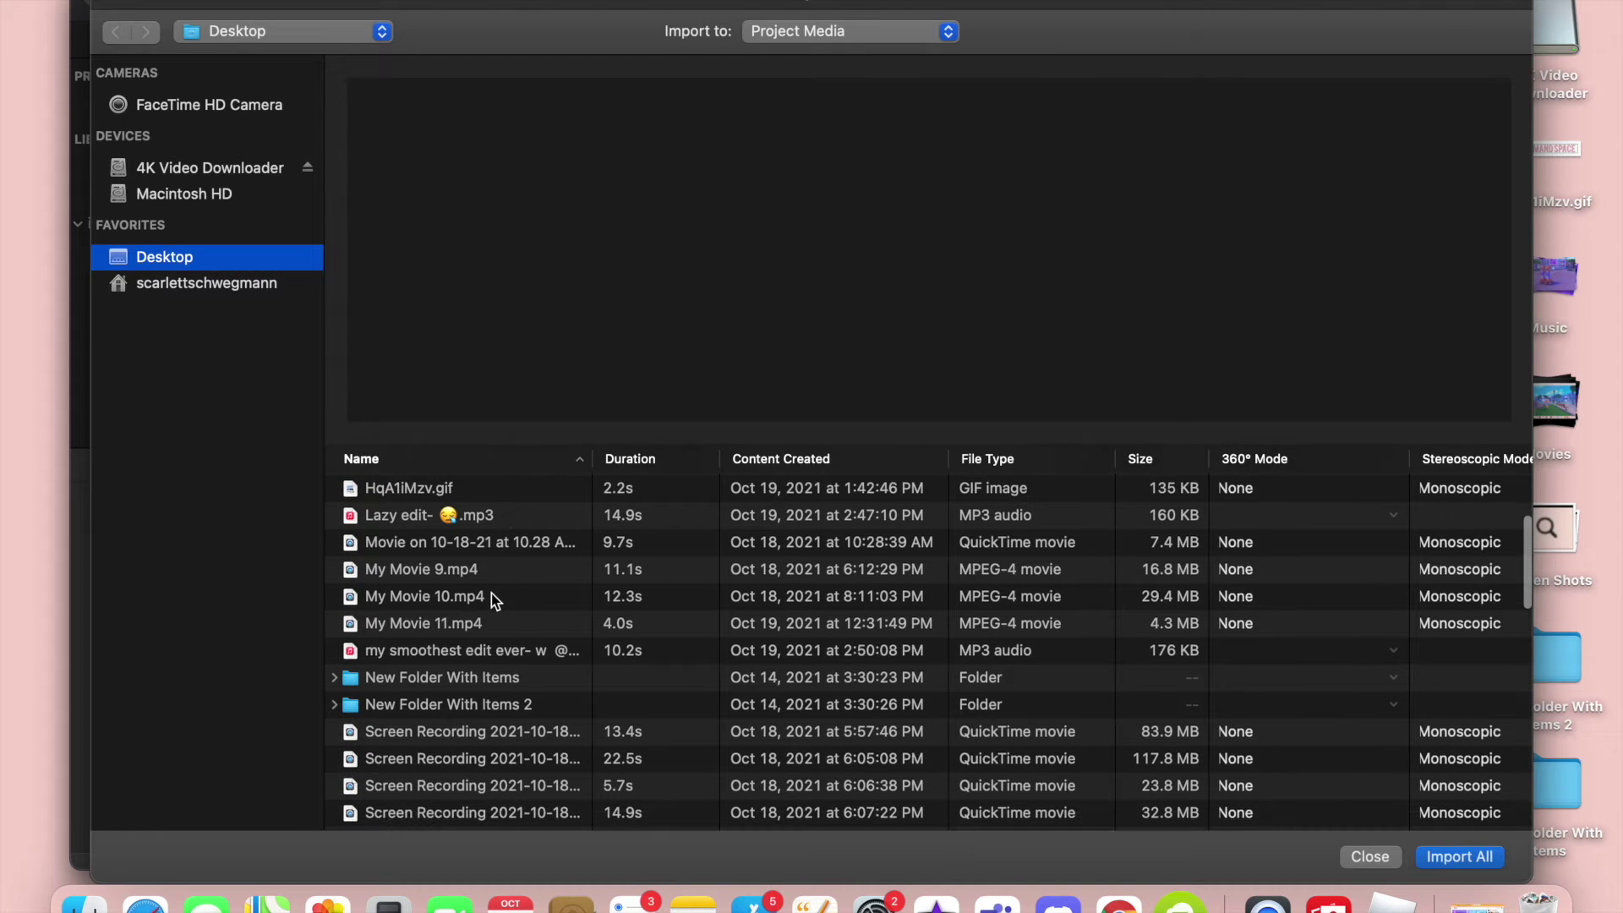
pyautogui.scroll(-2, 492, 596)
pyautogui.scroll(-3, 492, 596)
pyautogui.scroll(-3, 490, 593)
pyautogui.scroll(-2, 490, 593)
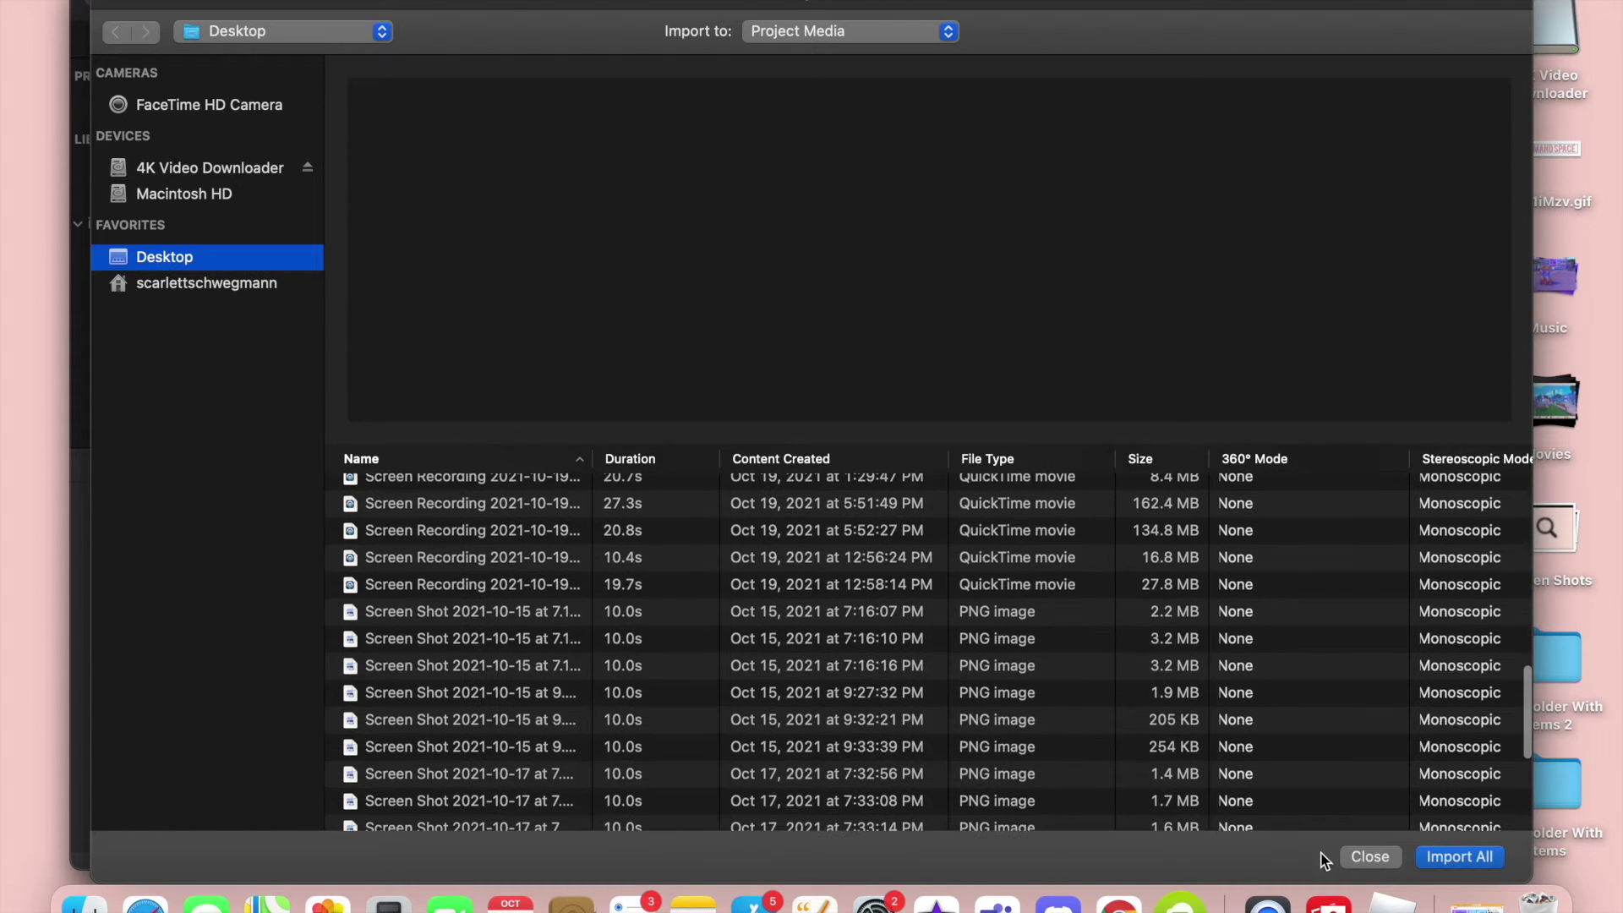
pyautogui.click(1368, 857)
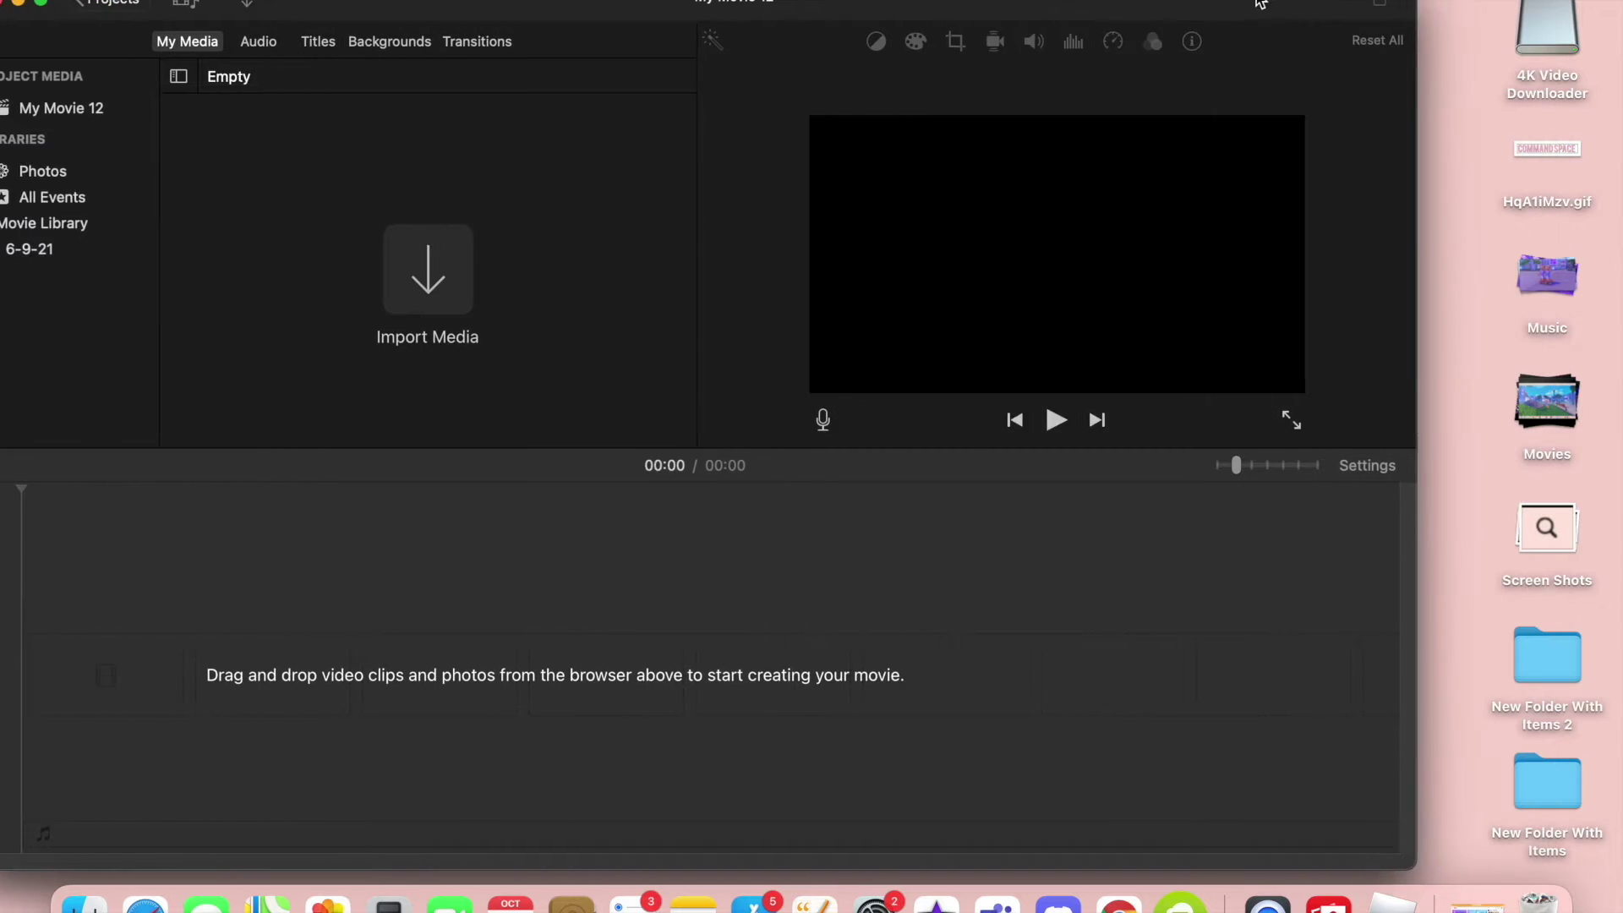
# Import two Roblox screen recordings from the Desktop Movies stack onto My Movie 12's timeline.
pyautogui.click(1560, 397)
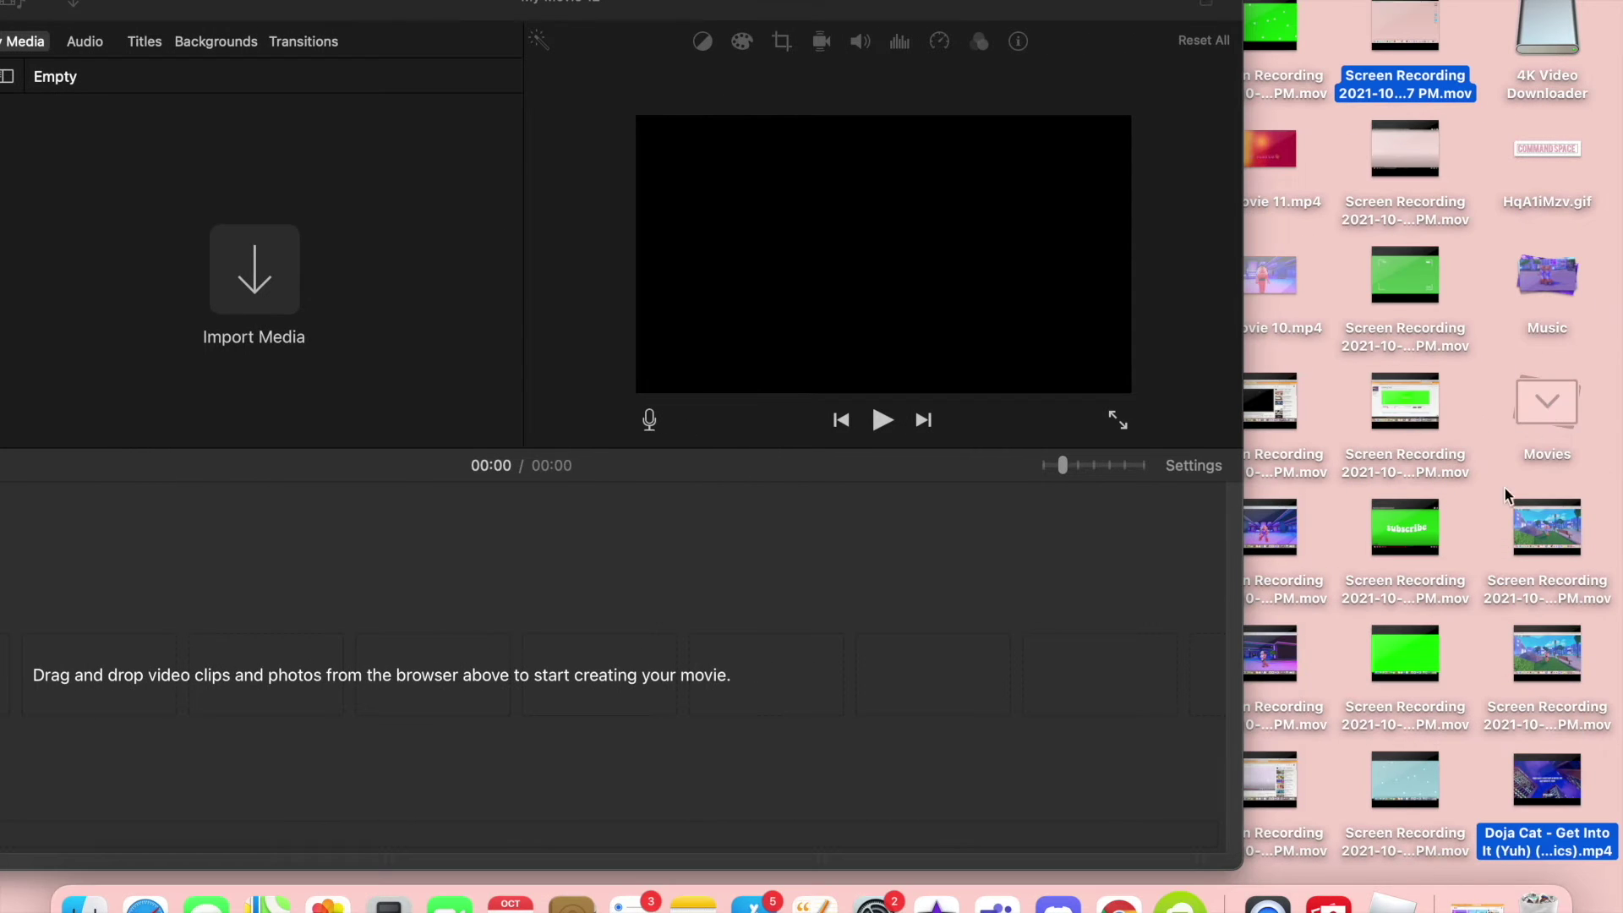
pyautogui.moveTo(1509, 533)
pyautogui.mouseDown()
pyautogui.moveTo(1526, 660)
pyautogui.moveTo(275, 235)
pyautogui.mouseUp()
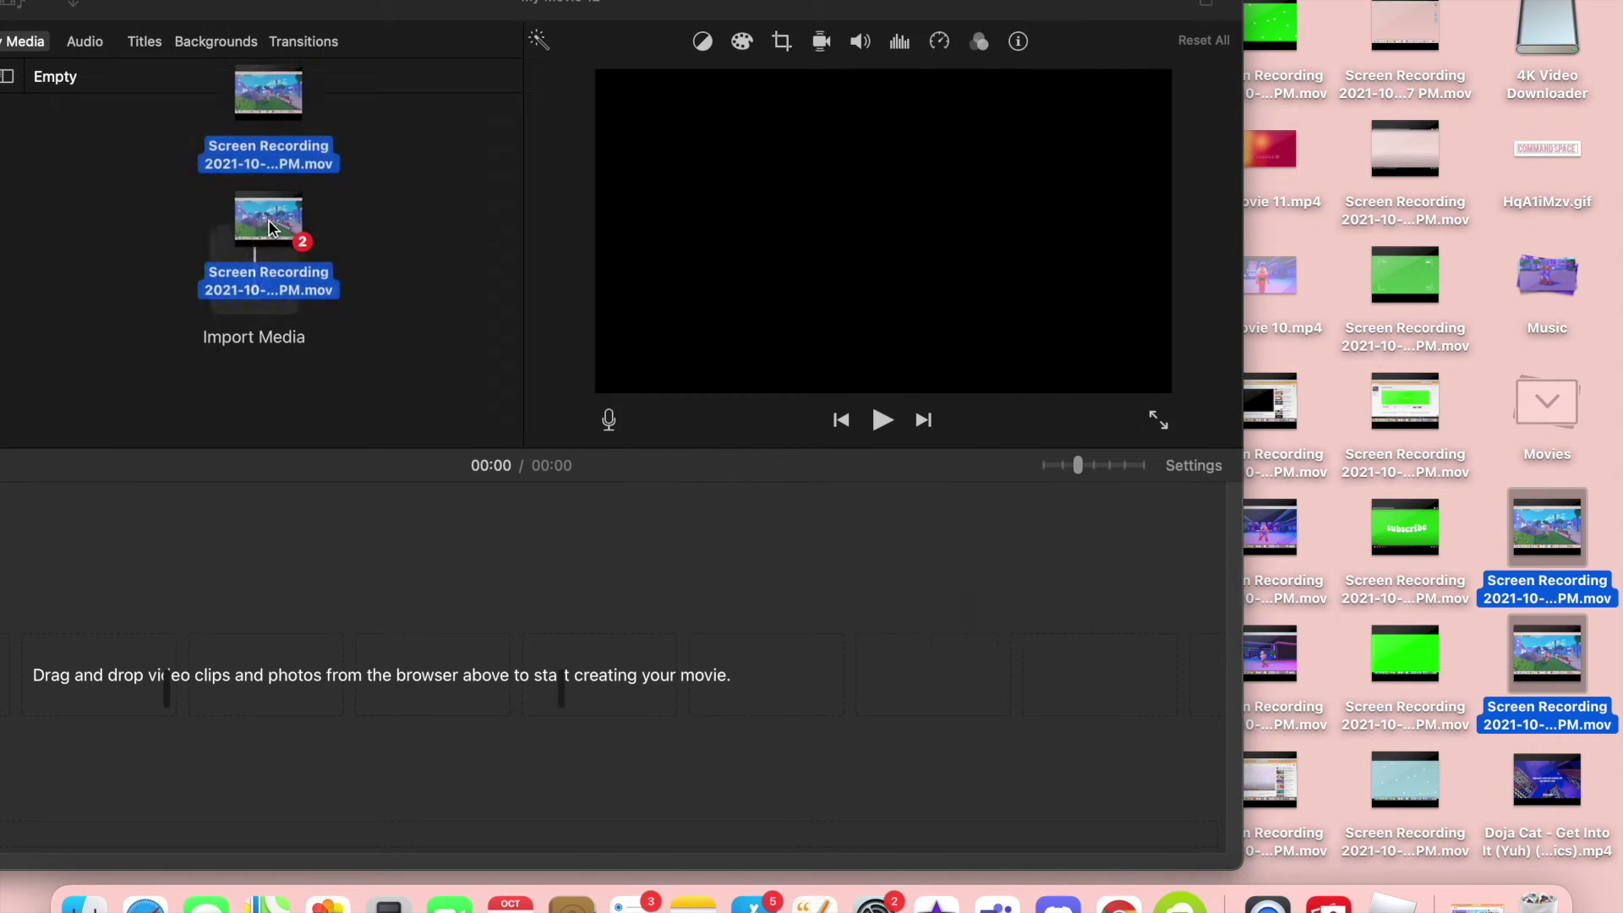
pyautogui.moveTo(464, 31); pyautogui.dragTo(746, 10)
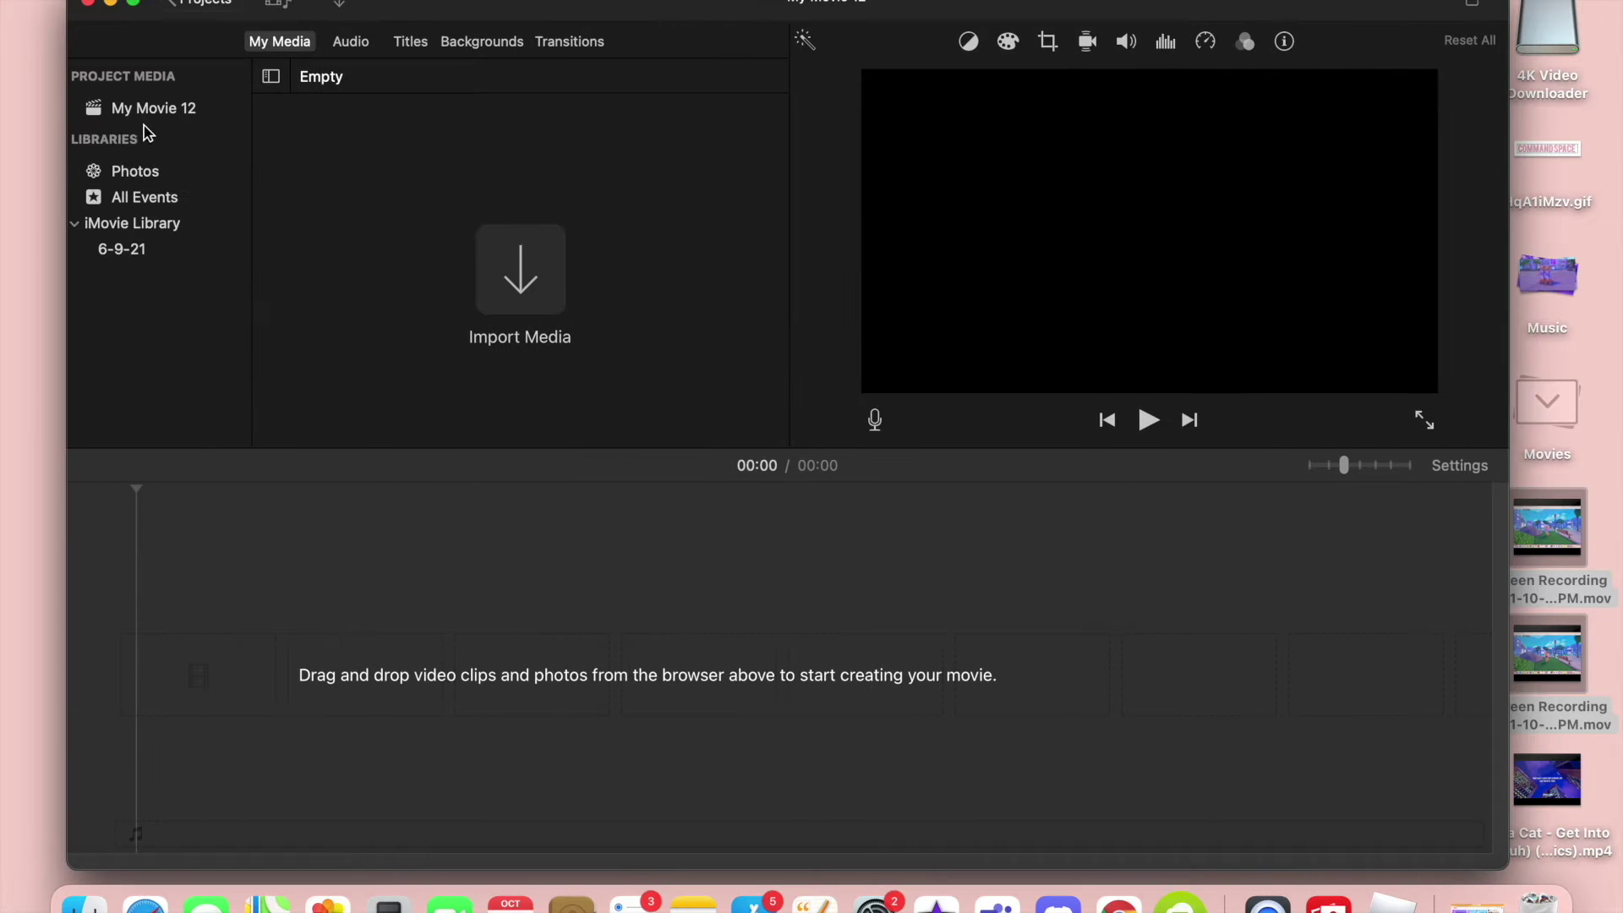
pyautogui.click(181, 110)
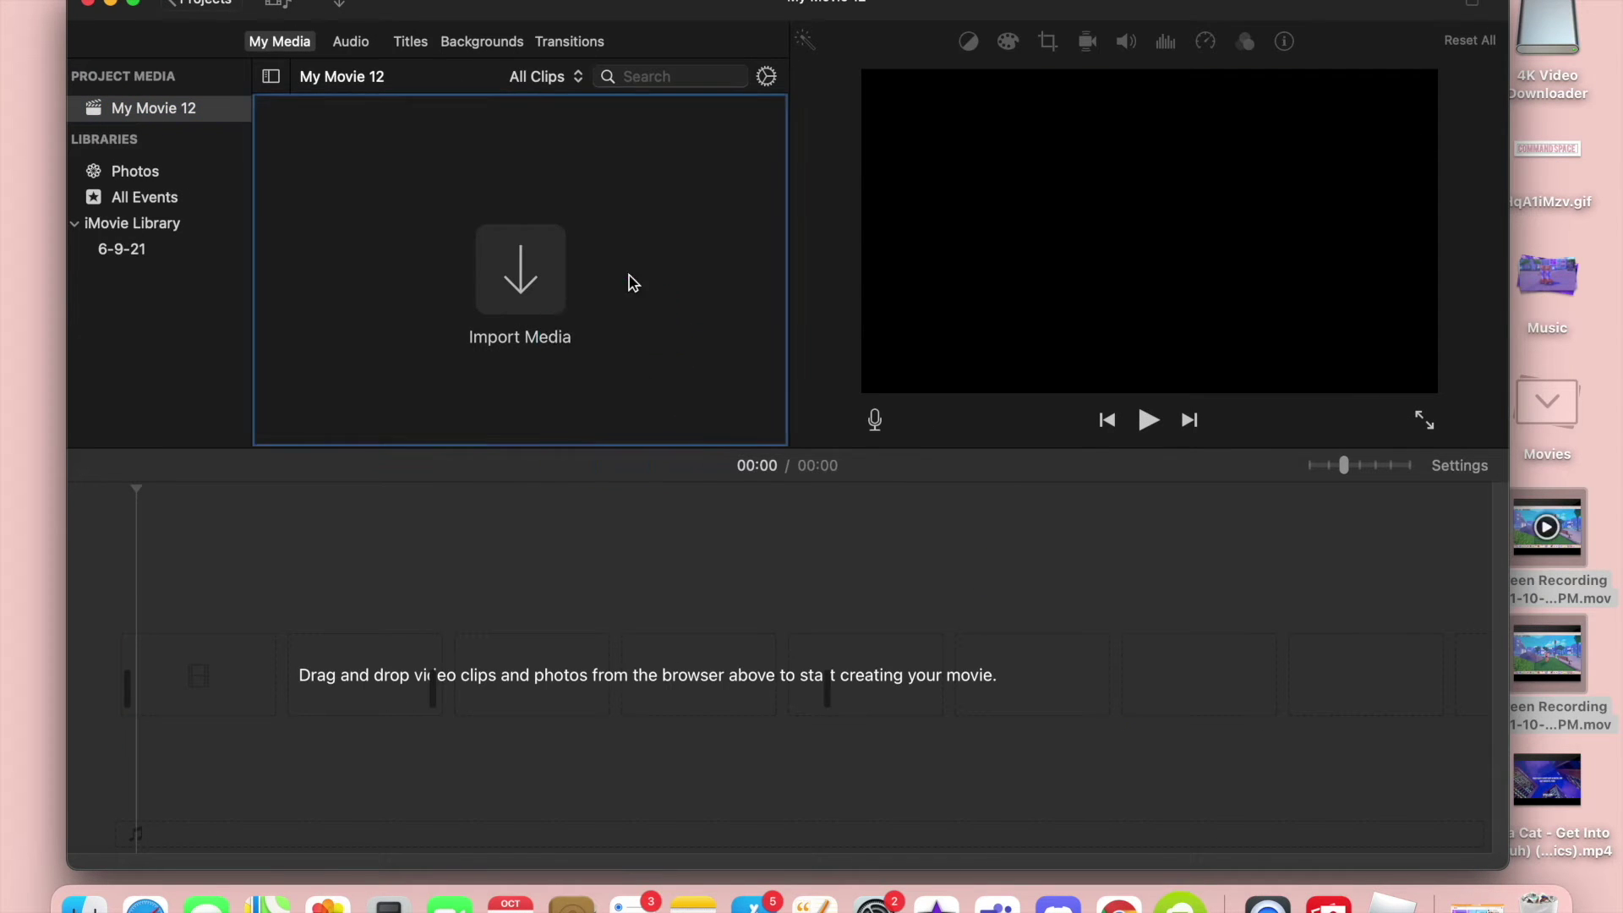
pyautogui.moveTo(1596, 565); pyautogui.dragTo(627, 279)
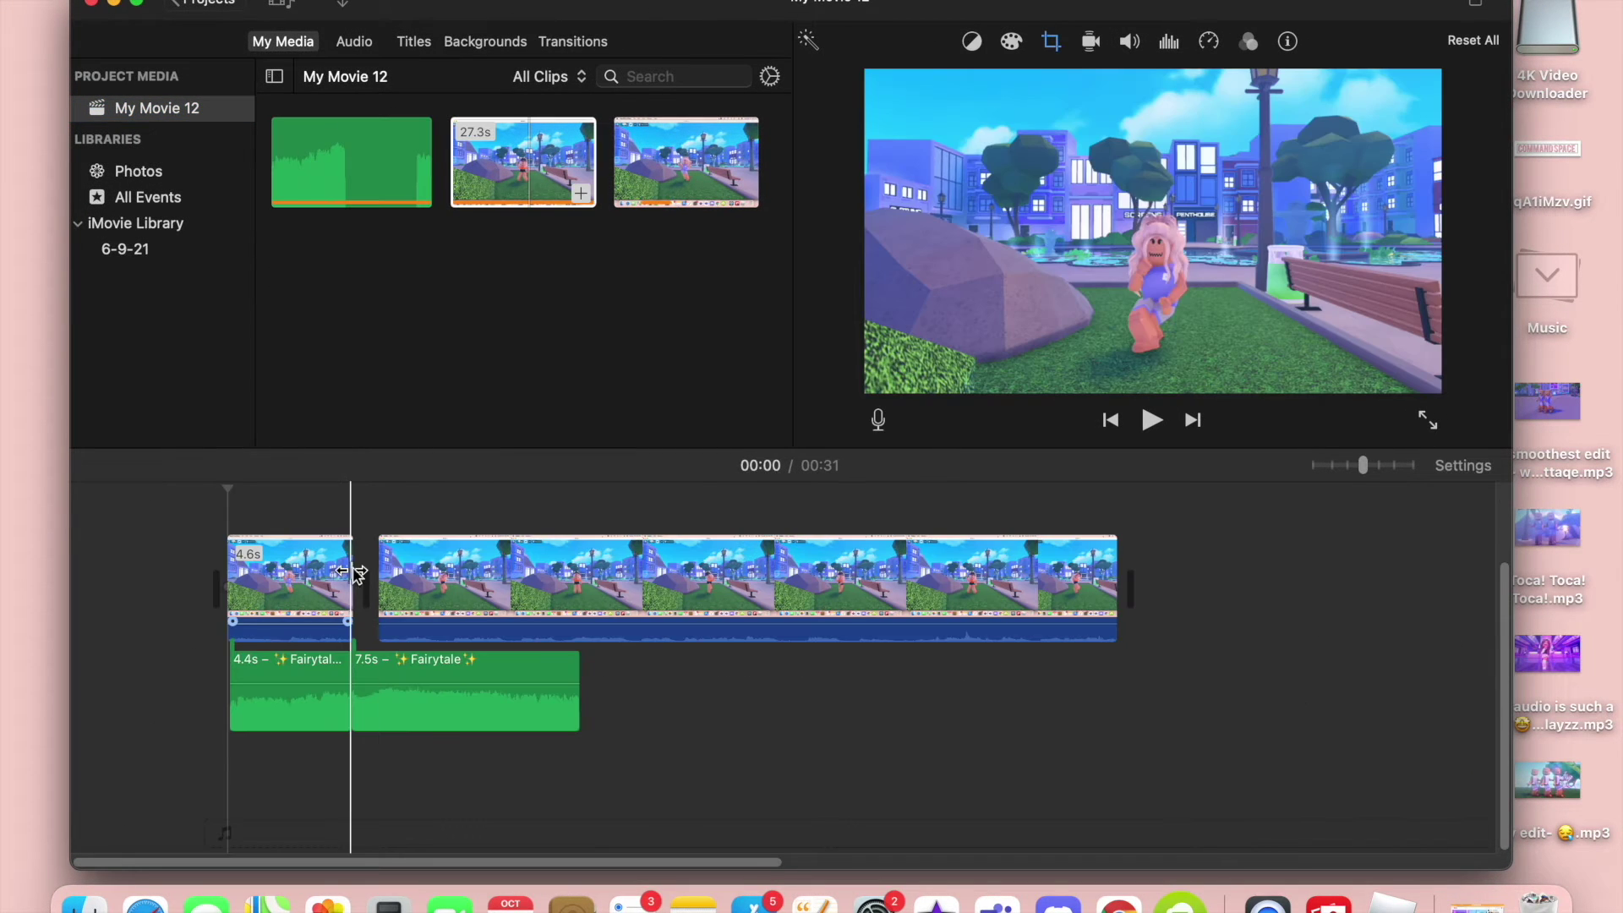
pyautogui.click(382, 560)
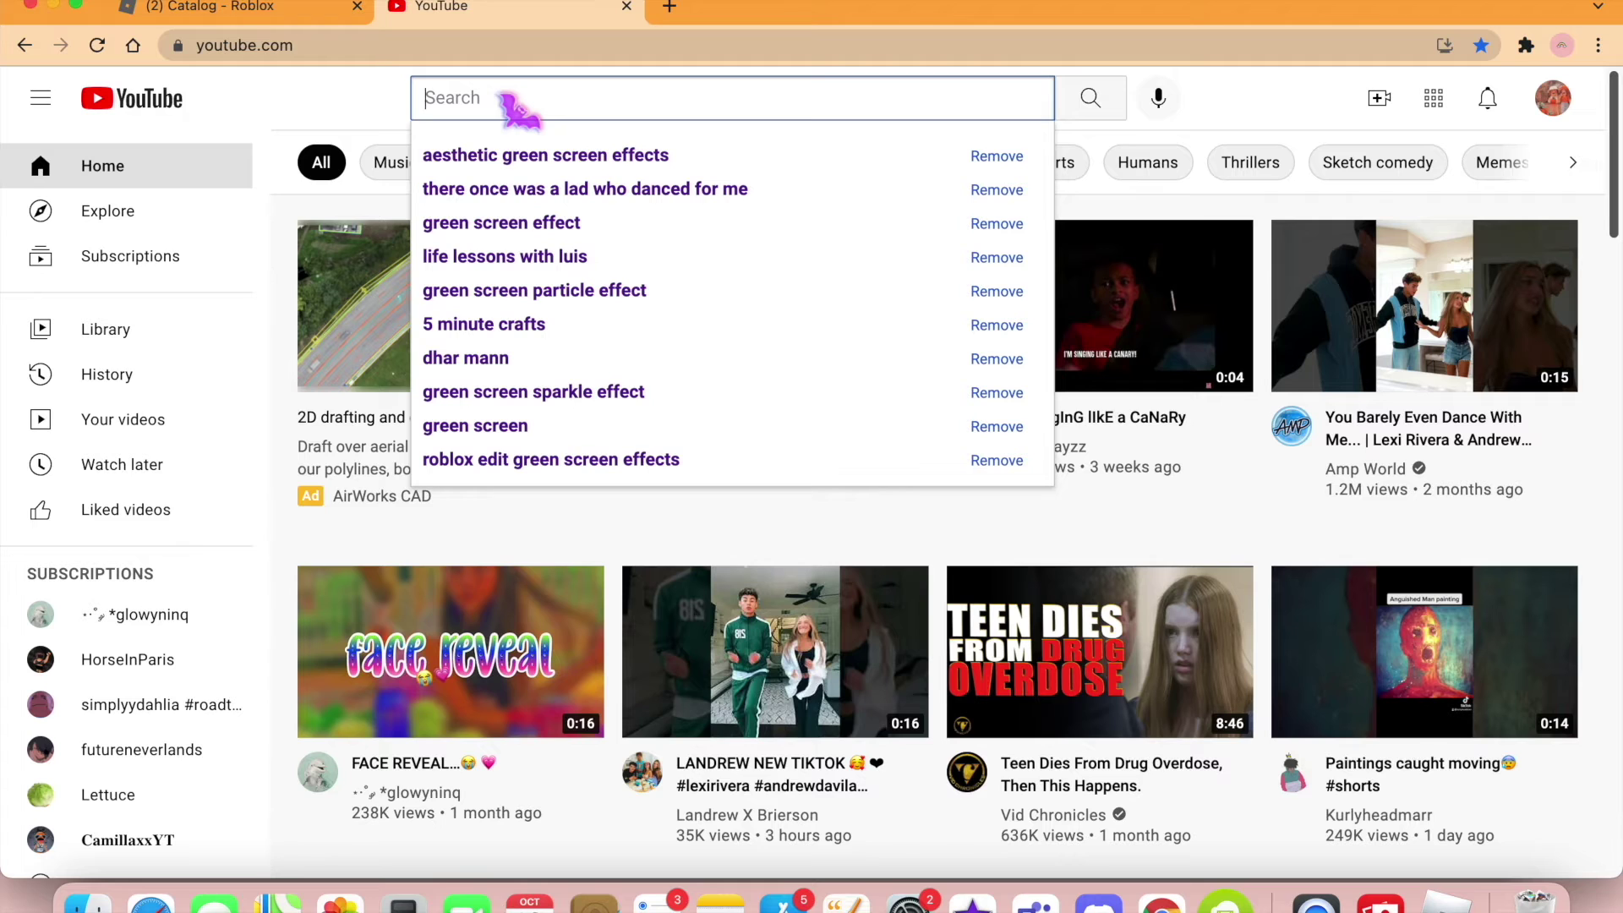
# Search YouTube for 'aesthetic green screen effects' and browse the results.
pyautogui.click(622, 163)
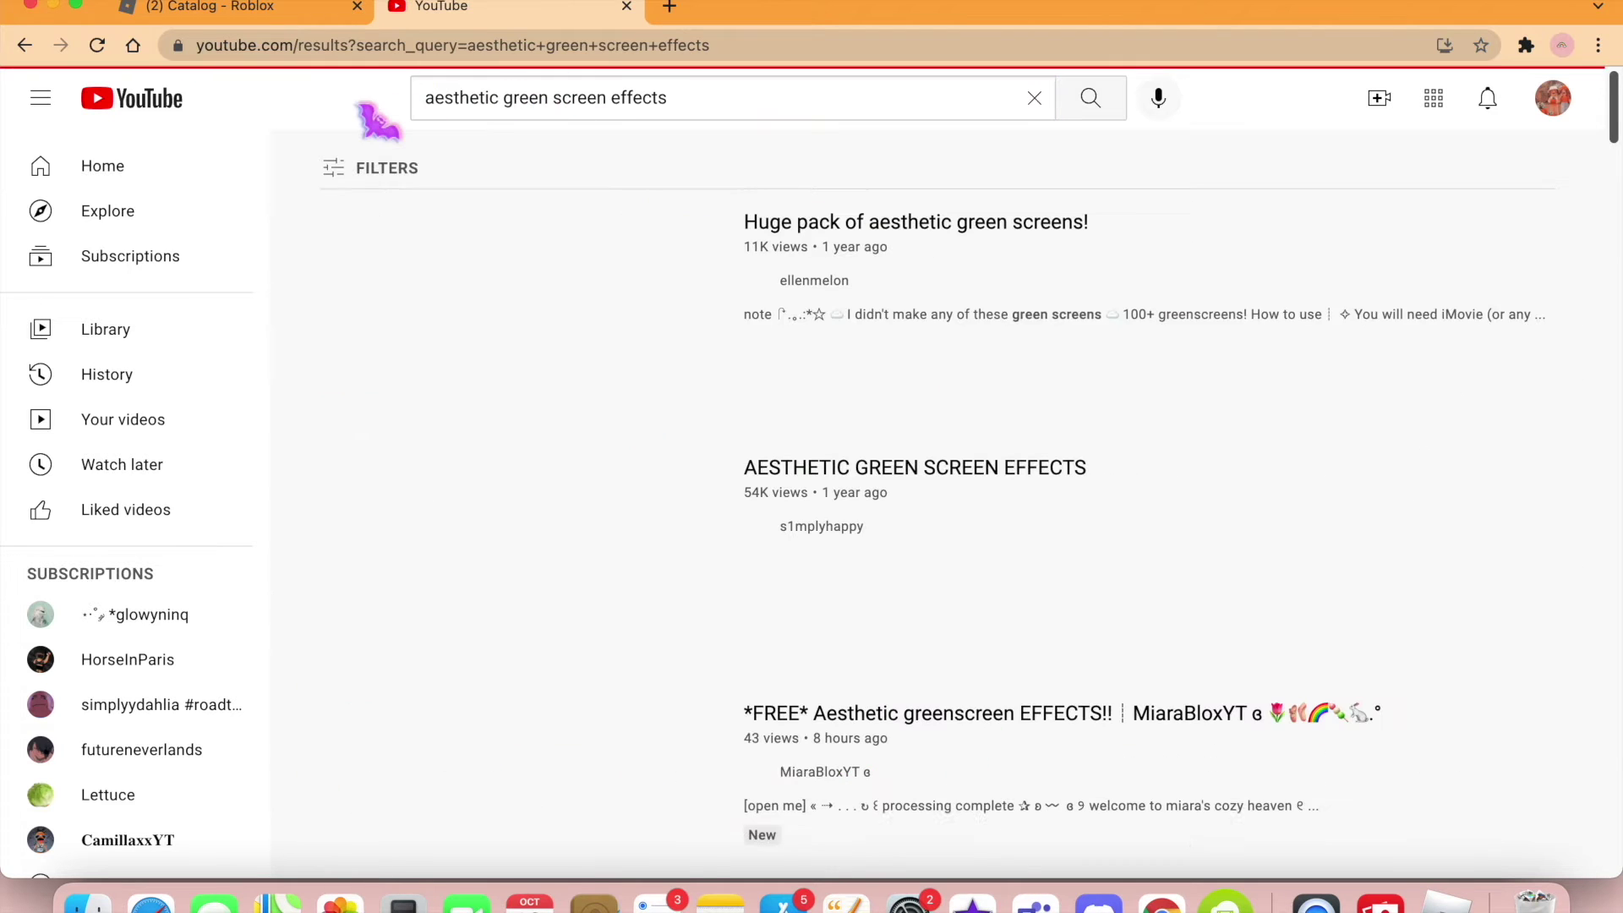
pyautogui.scroll(-2, 519, 335)
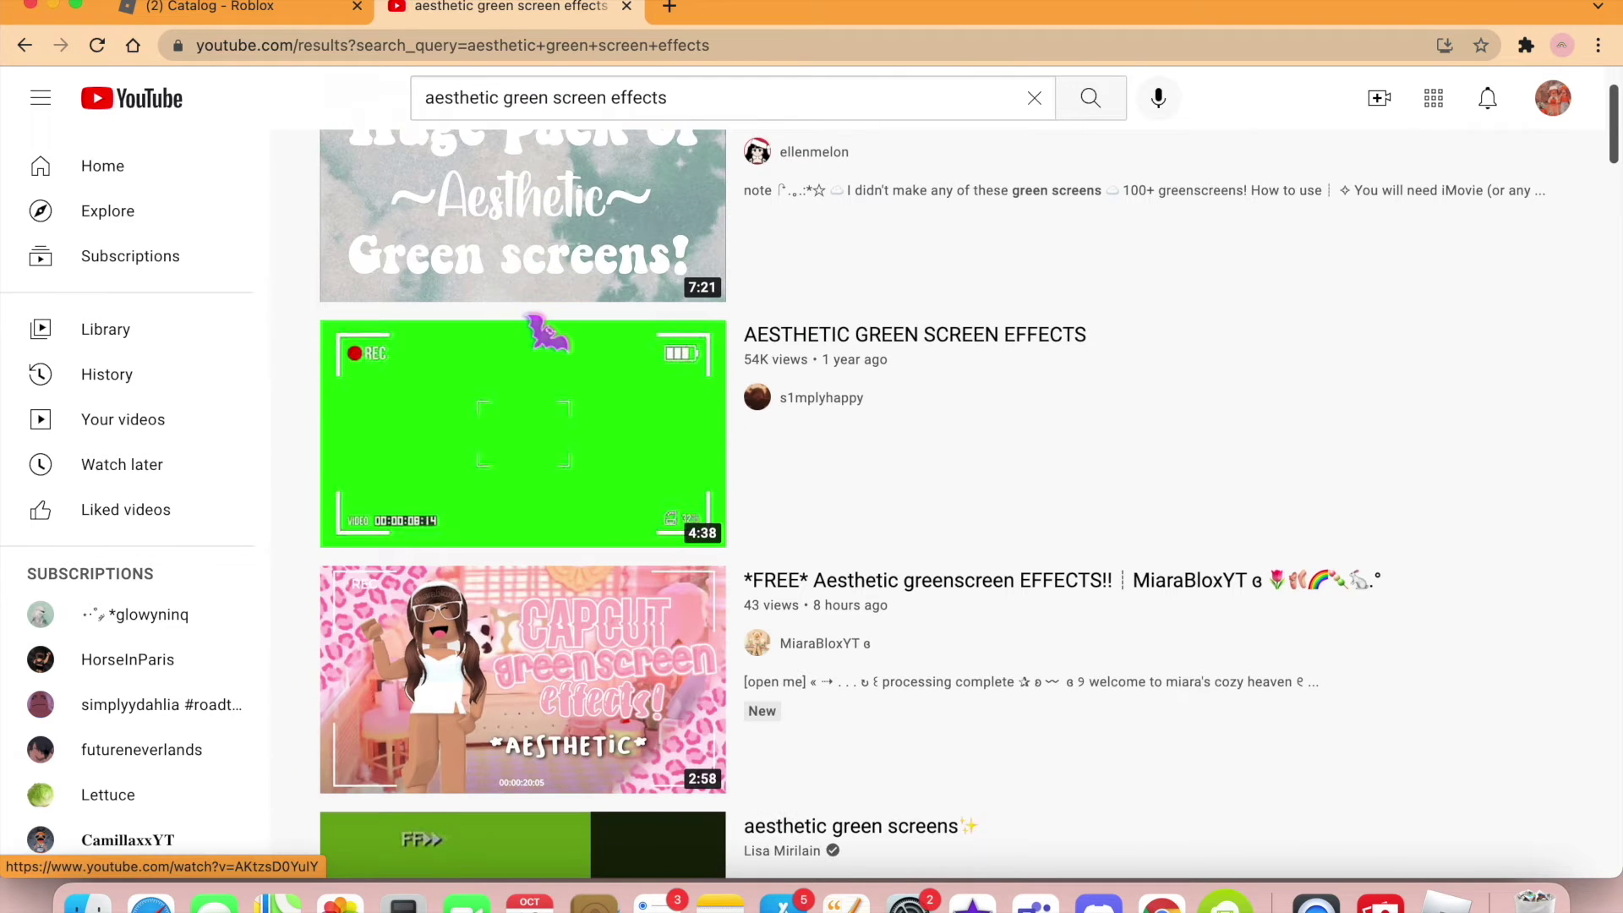
pyautogui.scroll(-1, 532, 334)
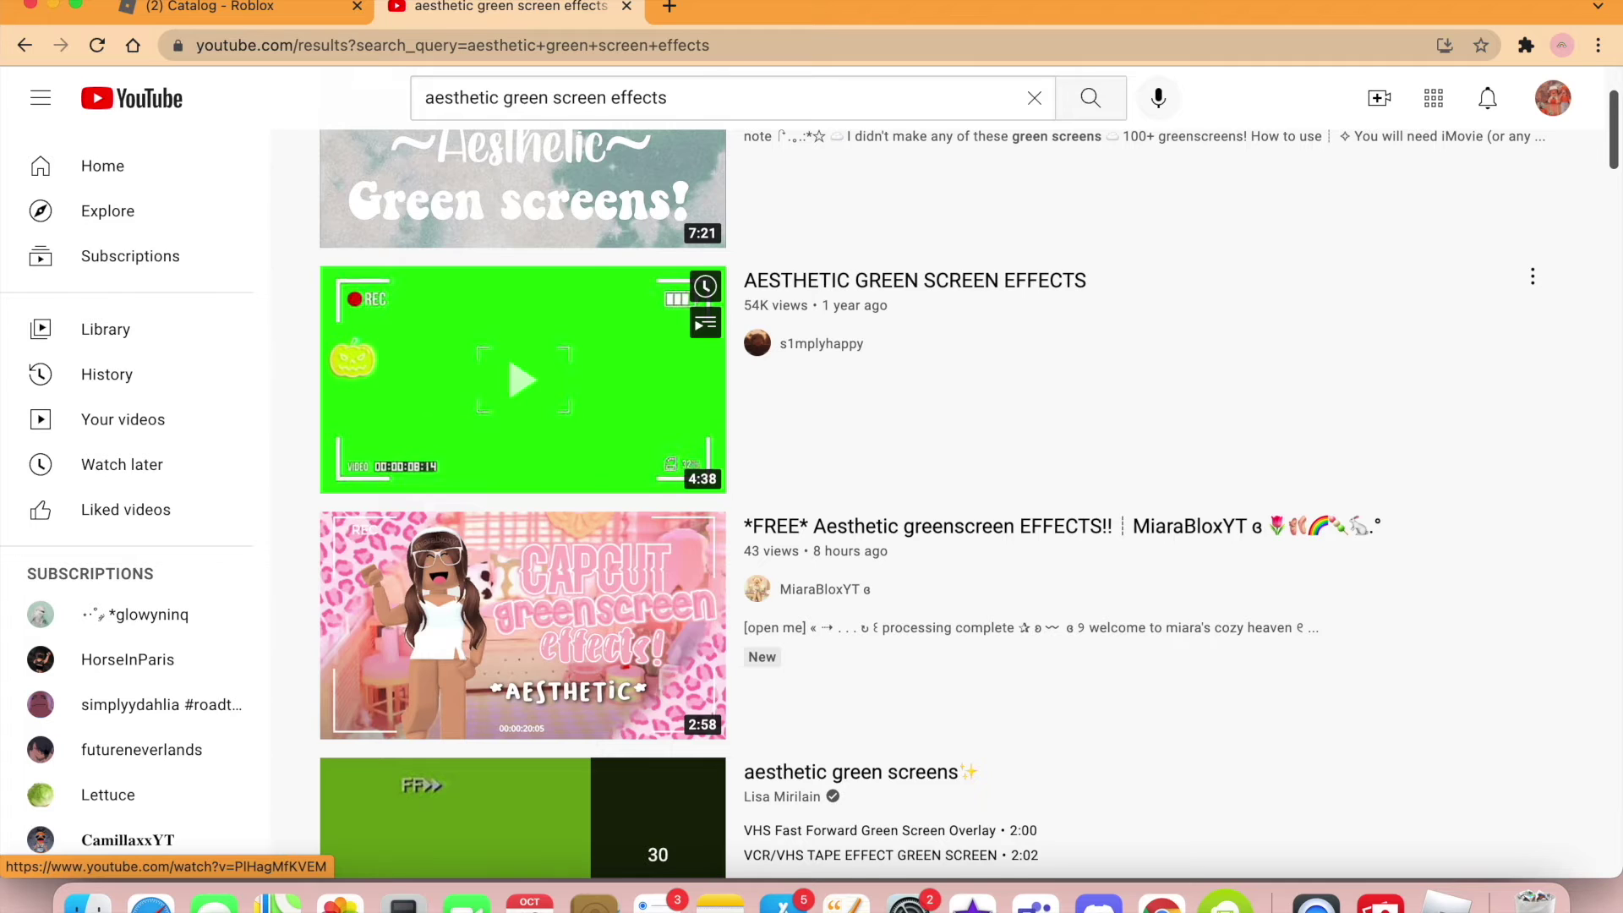
pyautogui.scroll(1, 524, 381)
pyautogui.scroll(2, 524, 380)
# Replace the YouTube query with 'green screen particle effect' and search.
pyautogui.moveTo(676, 98); pyautogui.dragTo(572, 100)
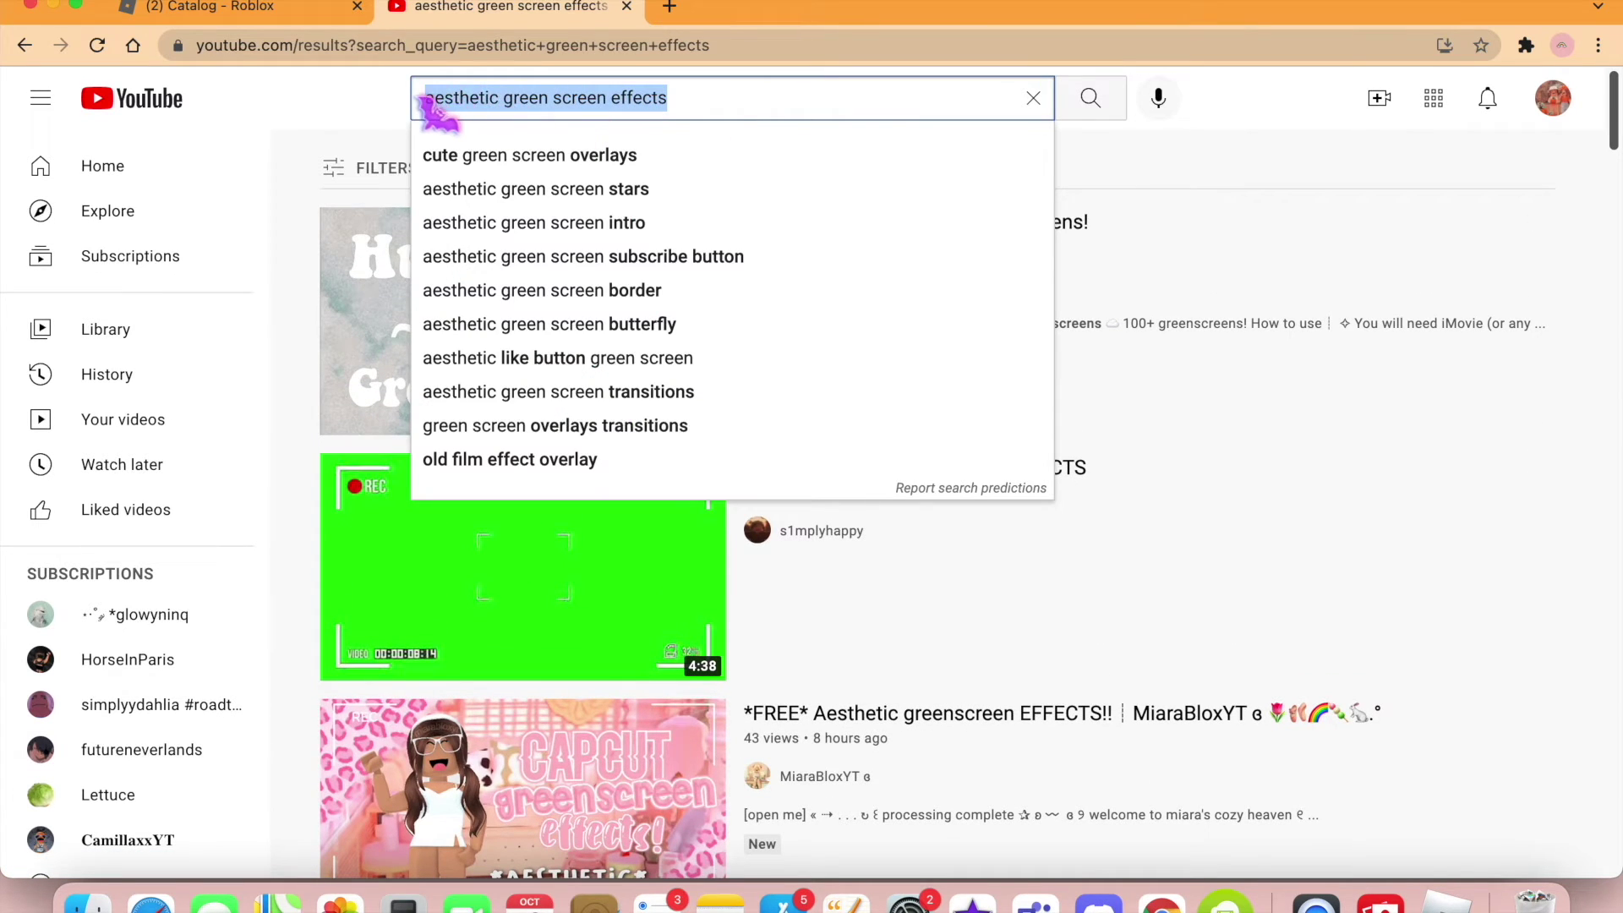
pyautogui.press('BackSpace')
pyautogui.write('green sc')
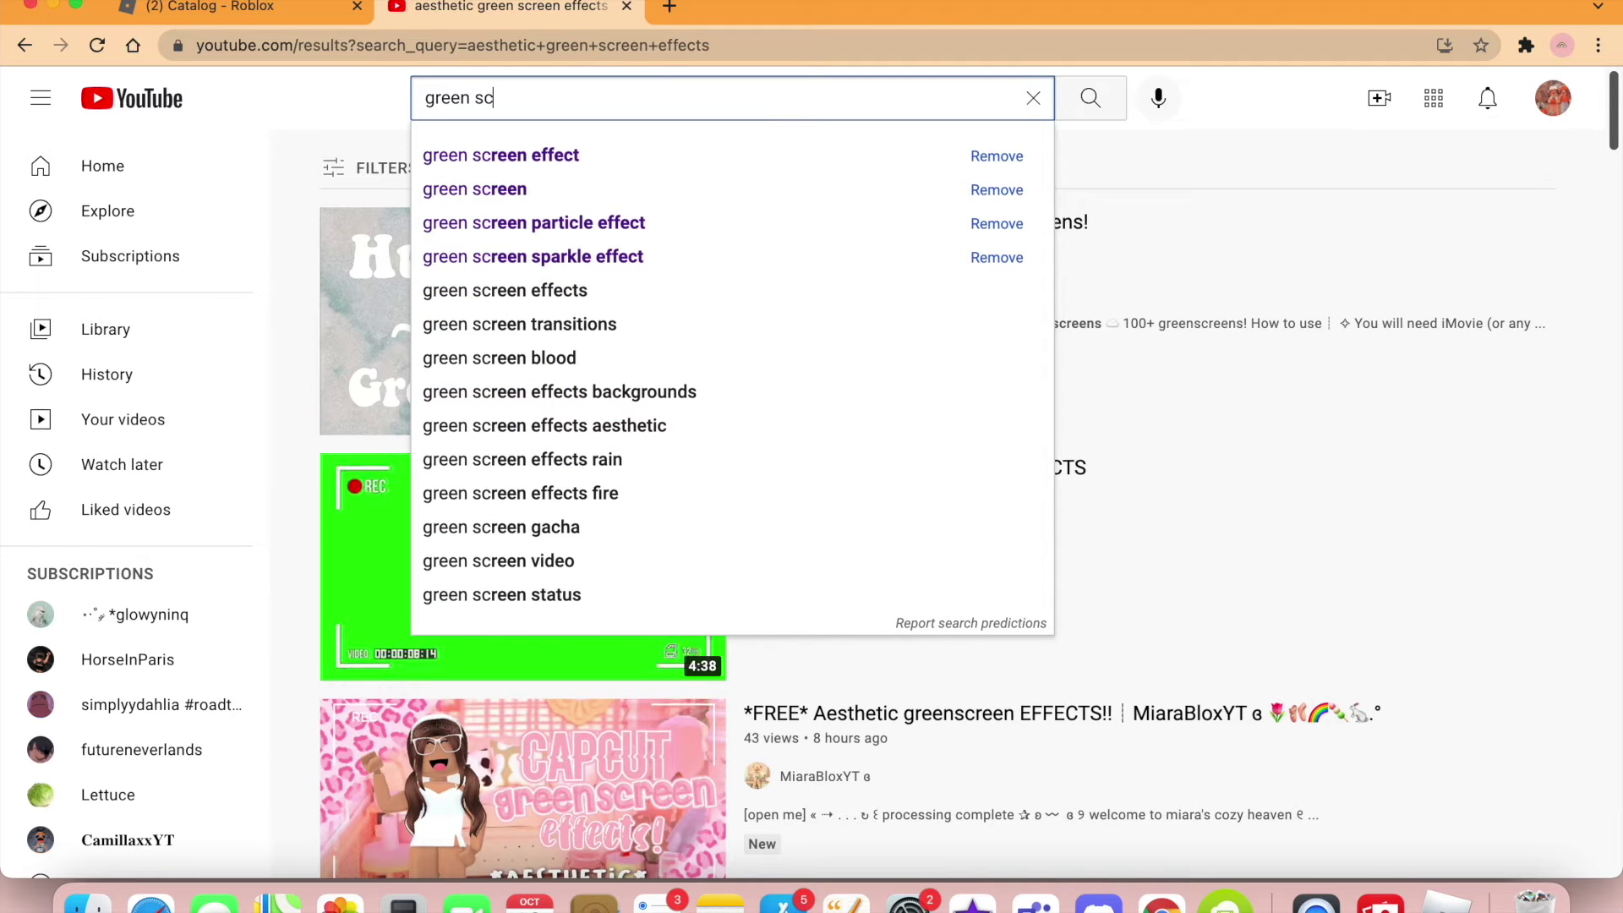
pyautogui.click(630, 224)
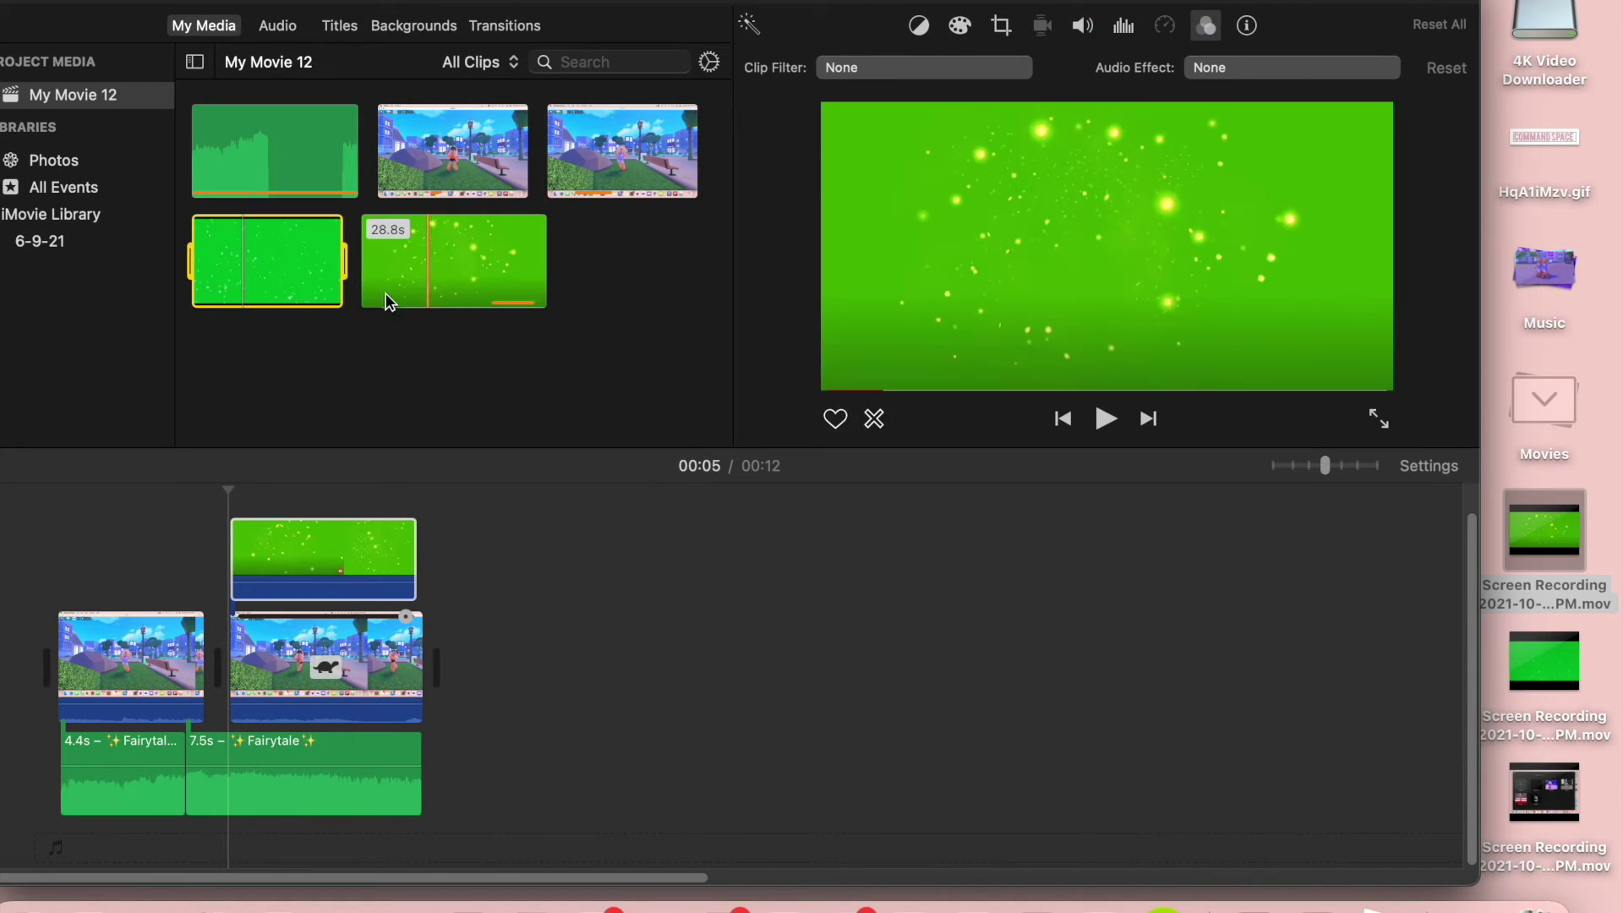
# Overlay the sparkle clip on the second Roblox clip, keyed as Green/Blue Screen with softness lowered.
pyautogui.moveTo(385, 301)
pyautogui.mouseDown()
pyautogui.moveTo(288, 570)
pyautogui.moveTo(407, 298)
pyautogui.mouseUp()
pyautogui.moveTo(454, 262)
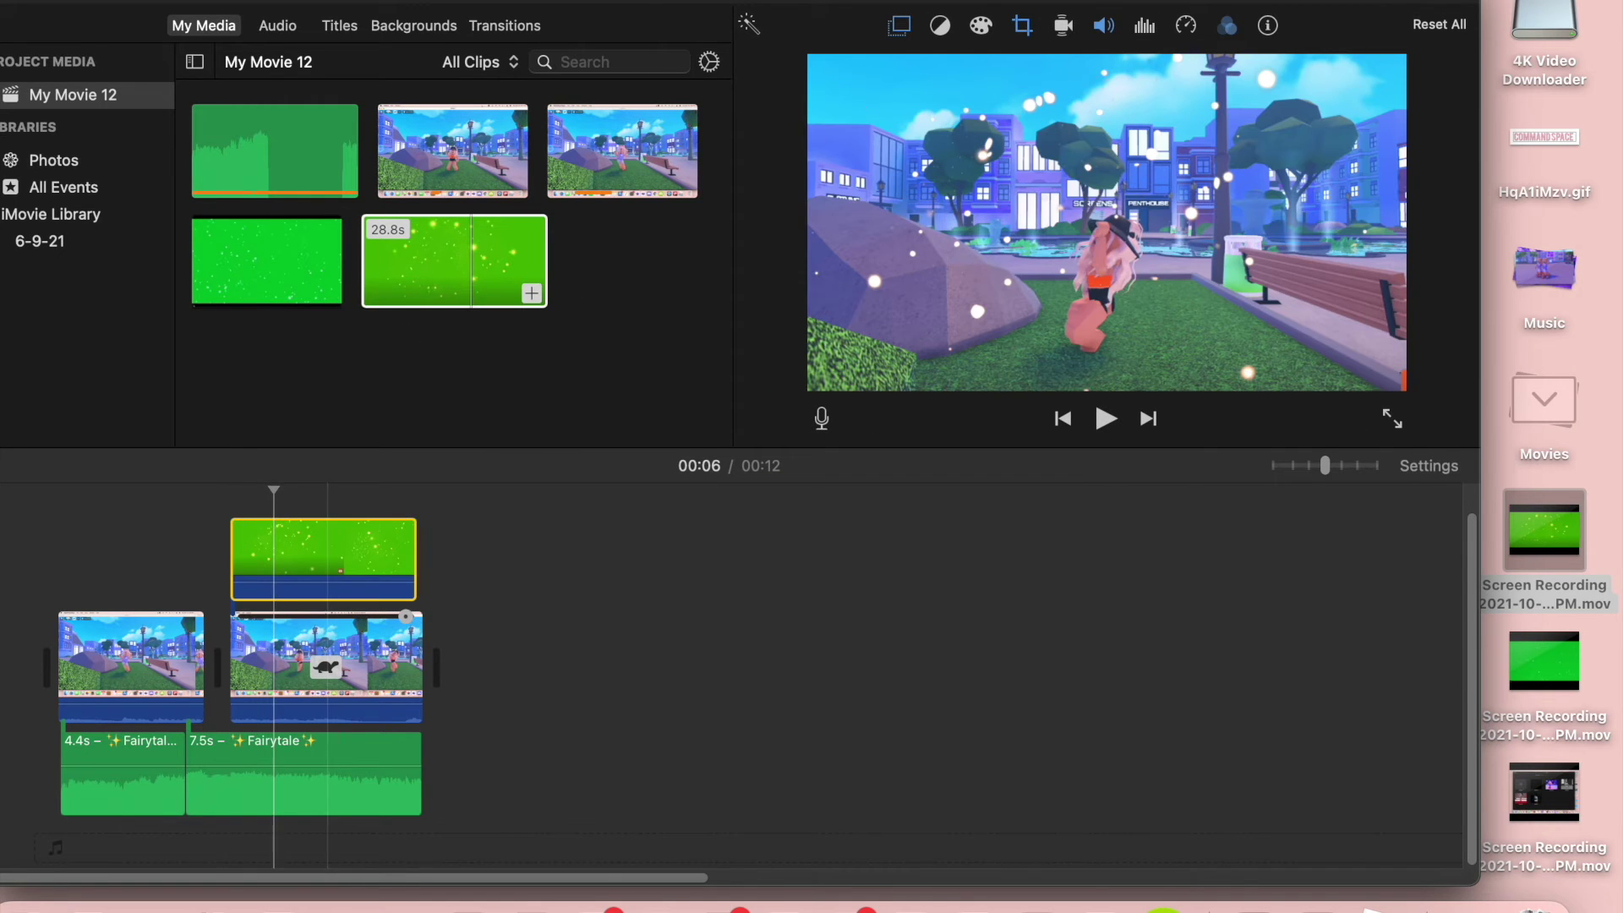
pyautogui.click(898, 32)
pyautogui.click(854, 67)
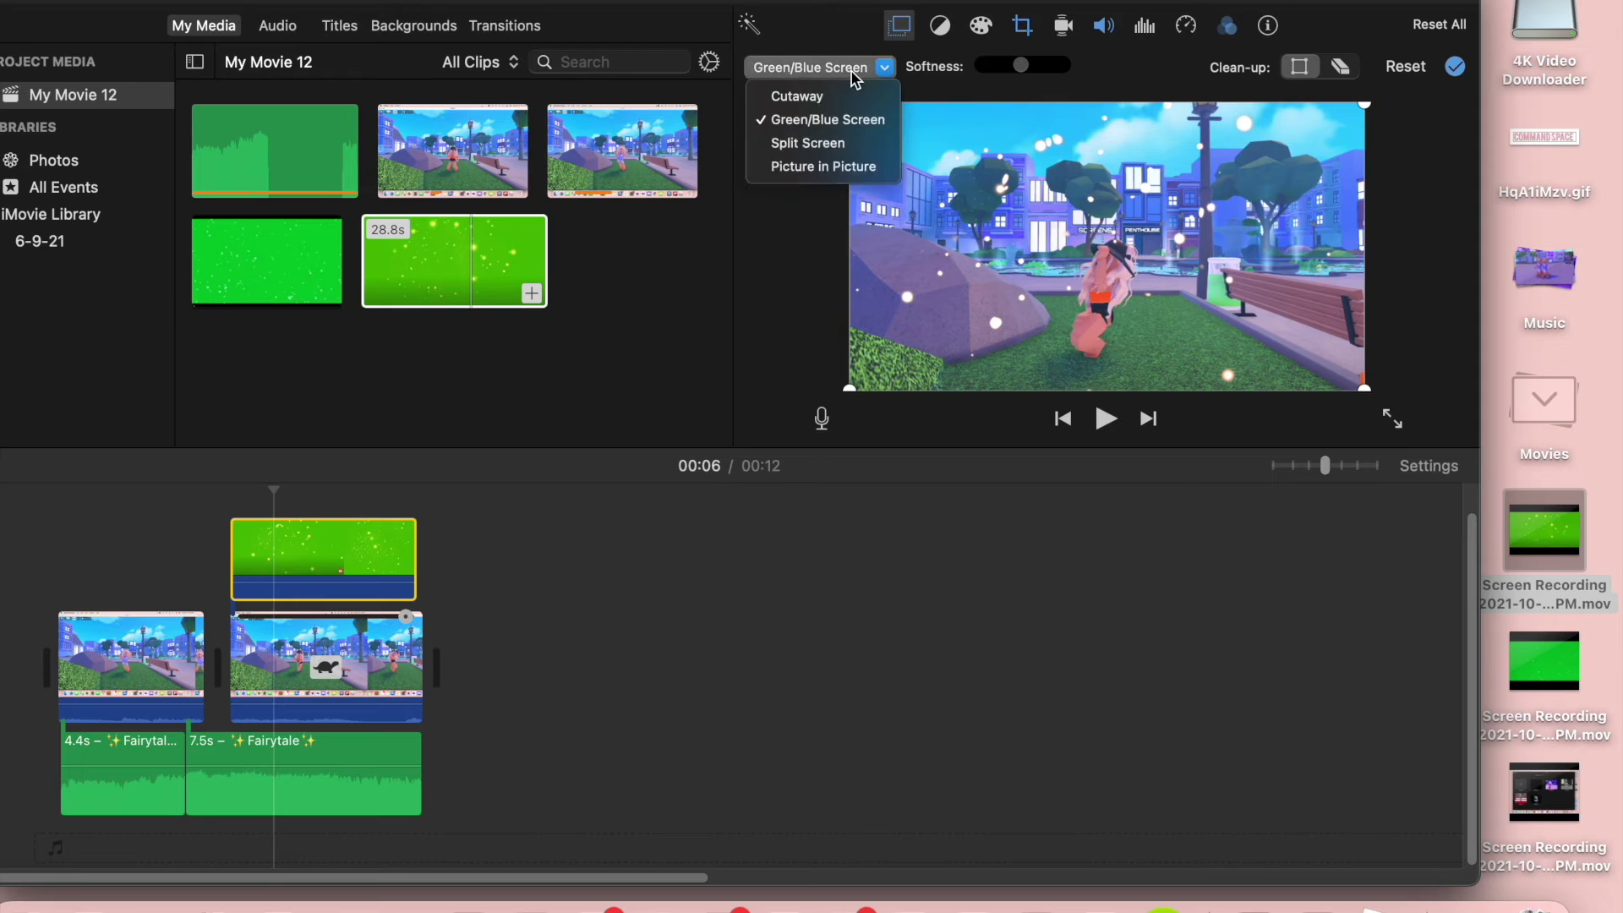
pyautogui.click(1023, 71)
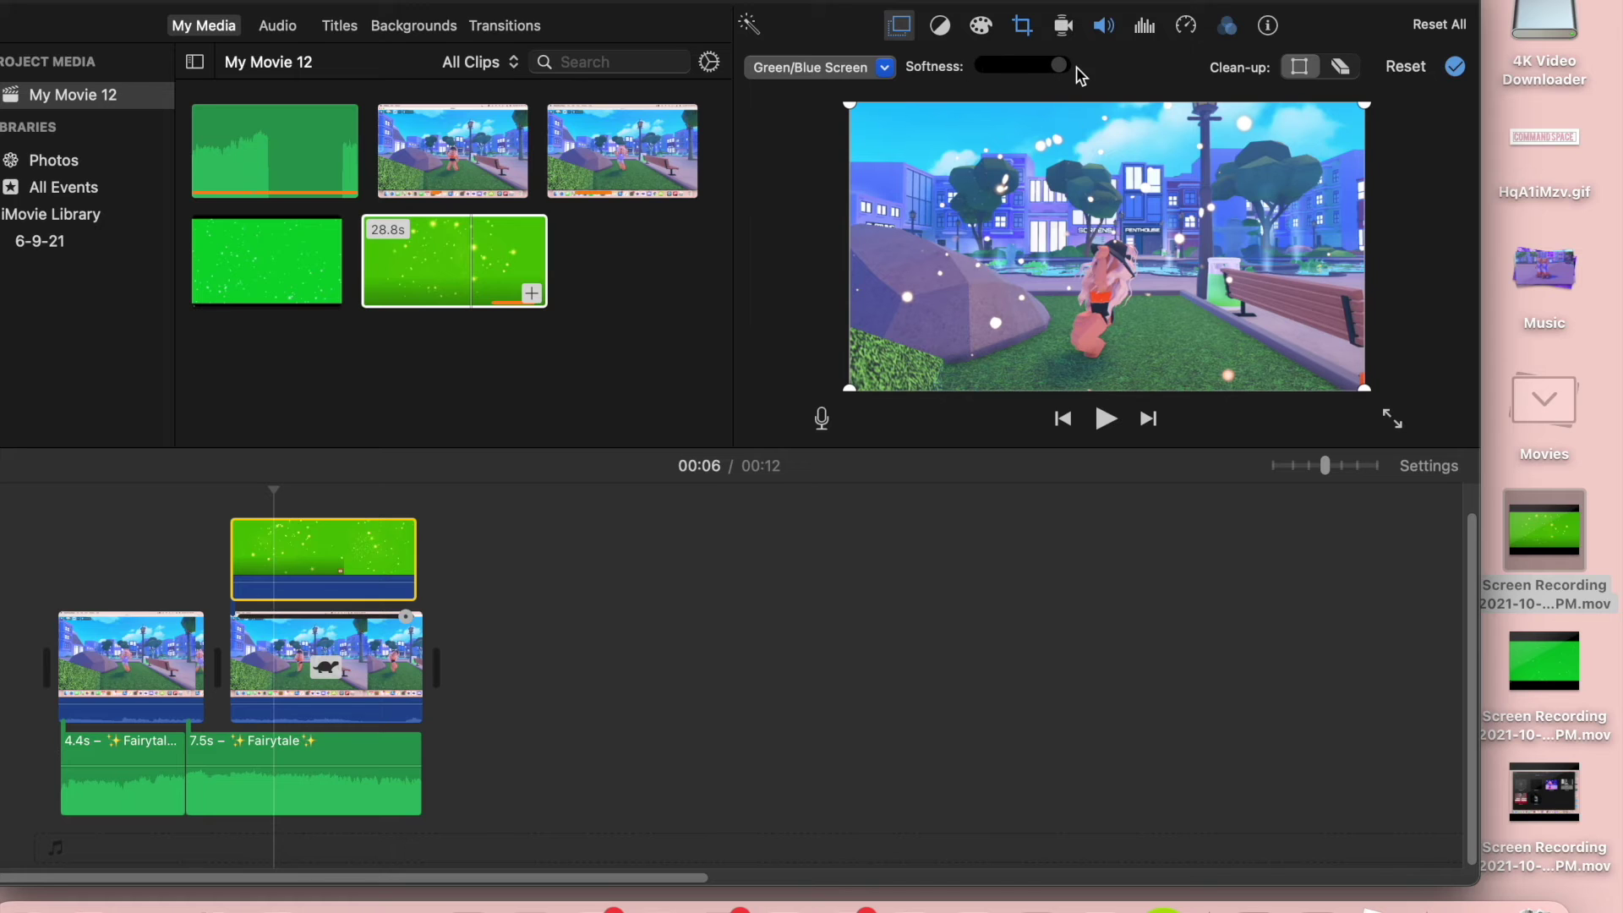
pyautogui.click(335, 542)
pyautogui.moveTo(1058, 65); pyautogui.dragTo(1036, 66)
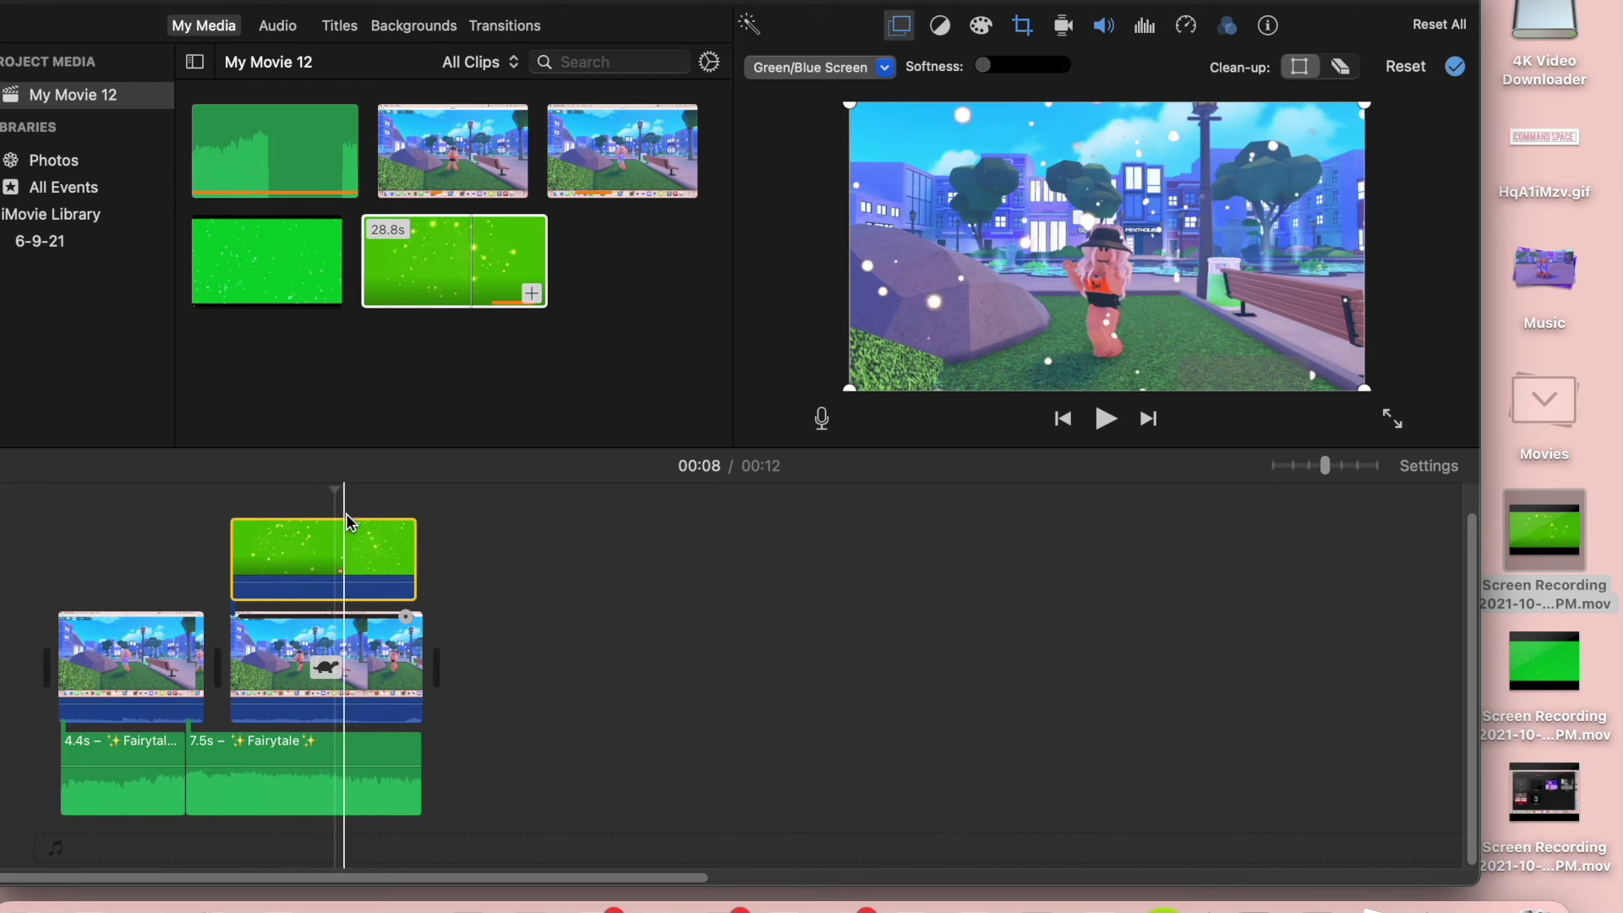
# Apply the Hard Light clip filter to the Roblox clip under the sparkle overlay.
pyautogui.click(310, 651)
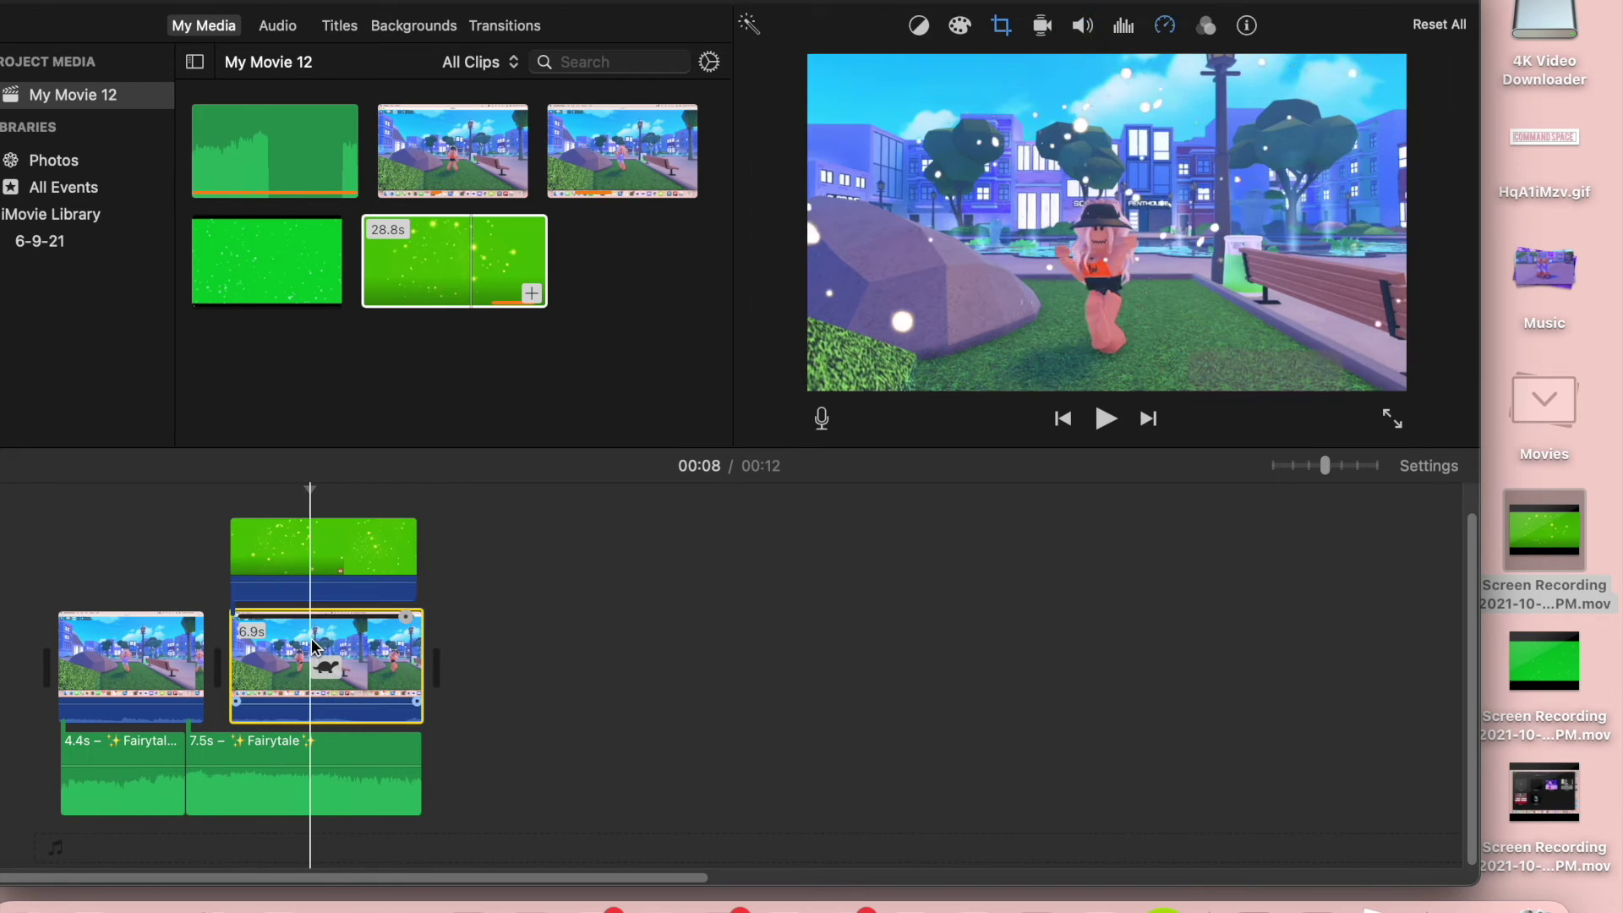
pyautogui.click(1207, 26)
pyautogui.click(1214, 69)
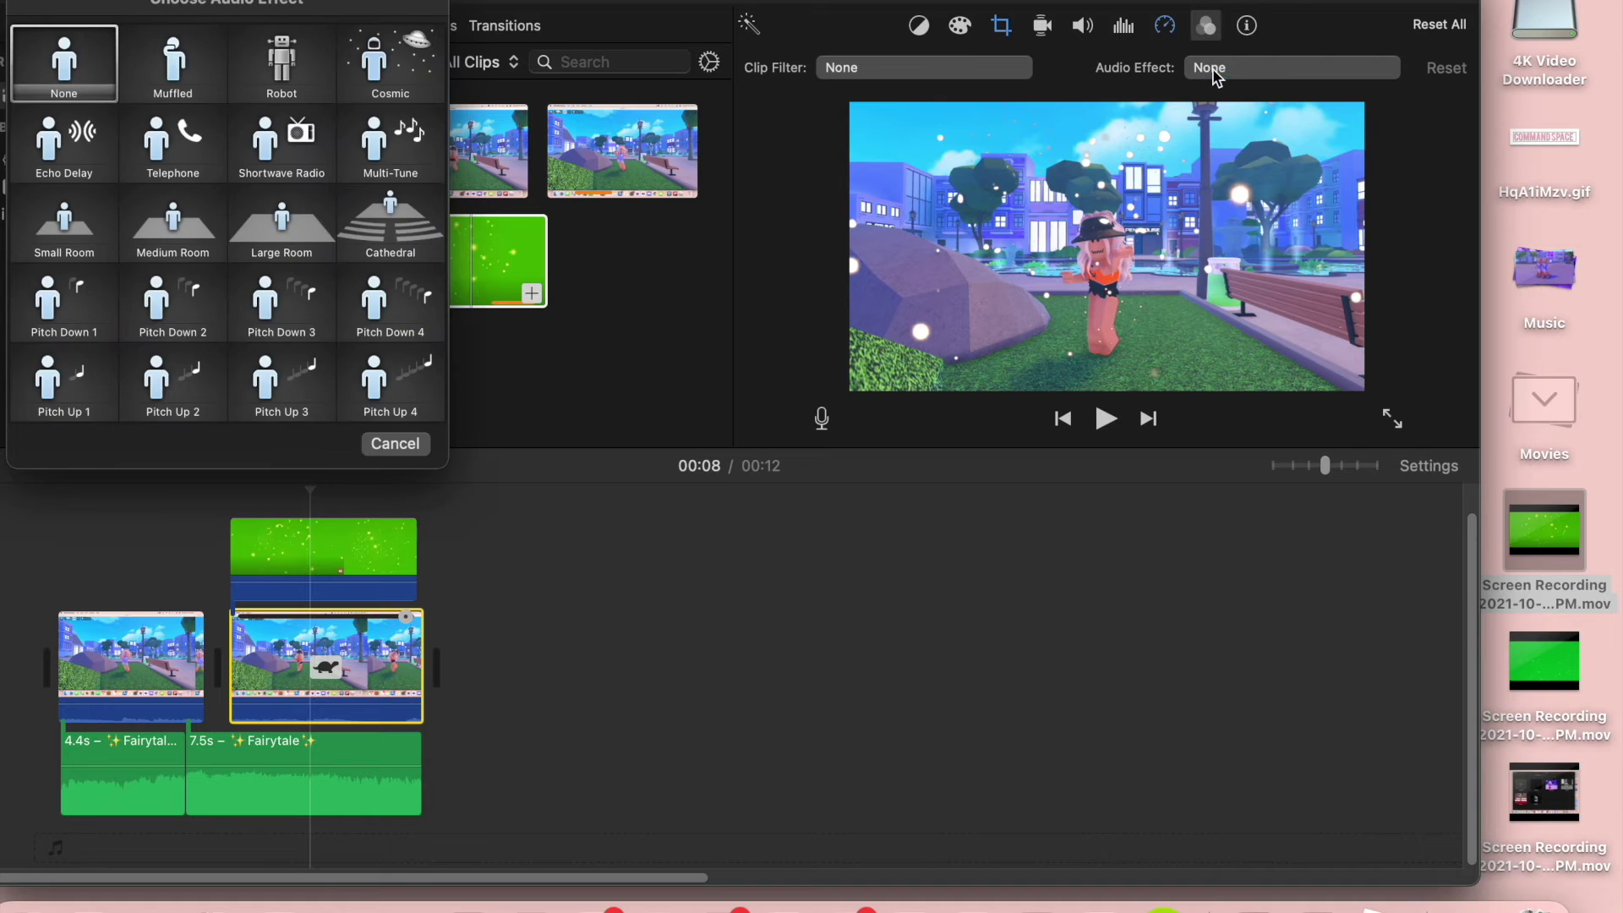
pyautogui.click(429, 437)
pyautogui.click(905, 68)
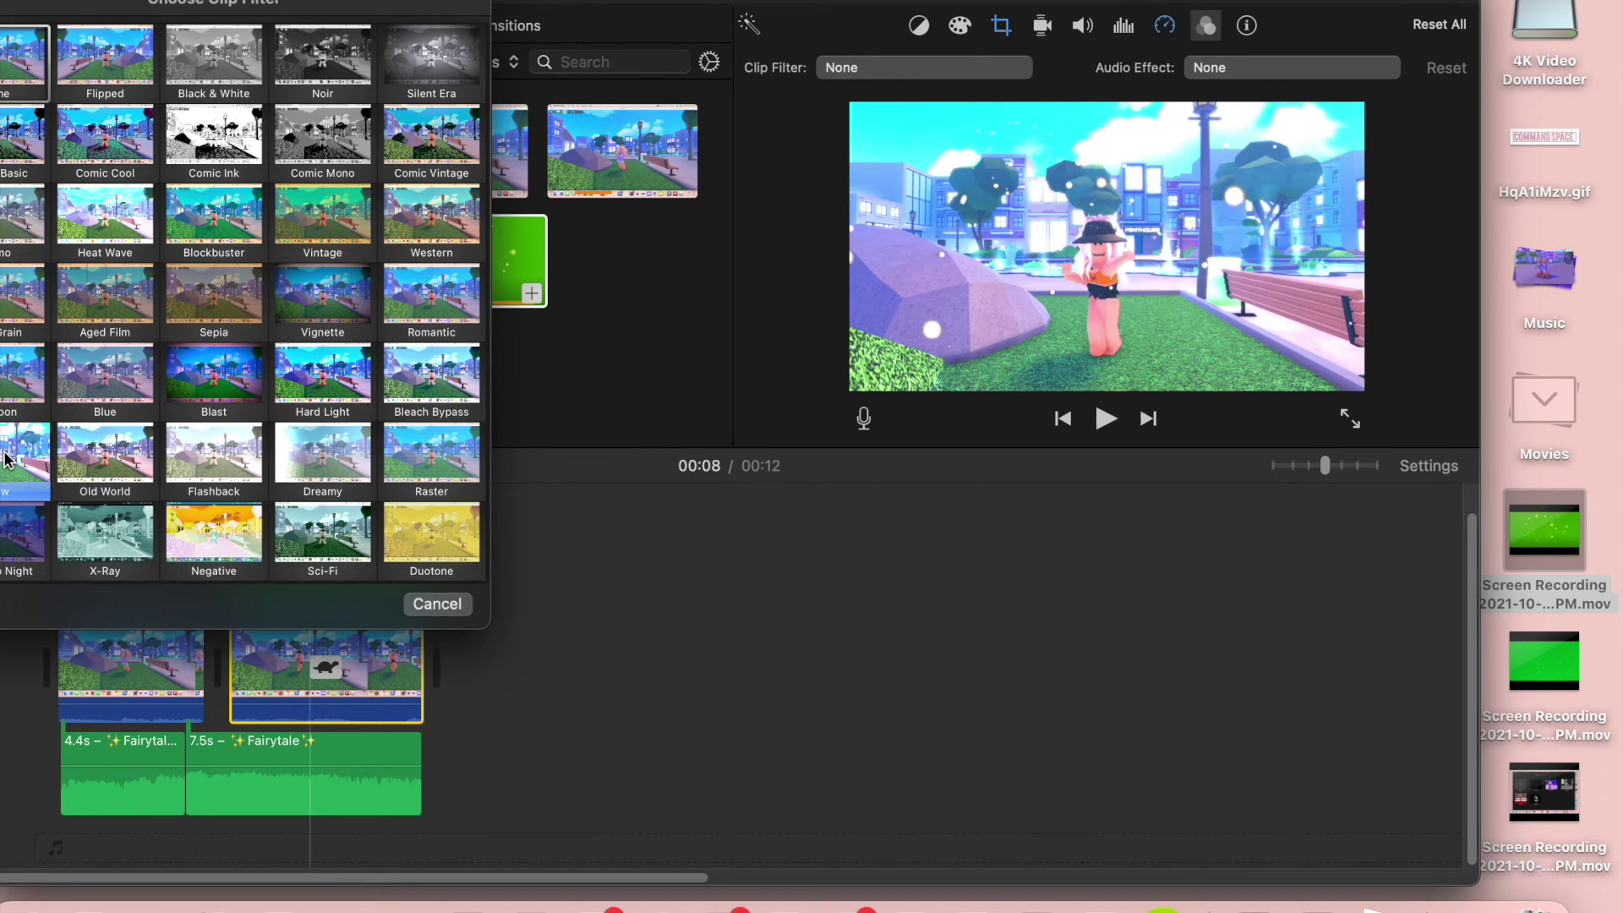
pyautogui.click(331, 401)
# Apply Hard Light to the first Roblox clip and play the movie from the start.
pyautogui.click(153, 668)
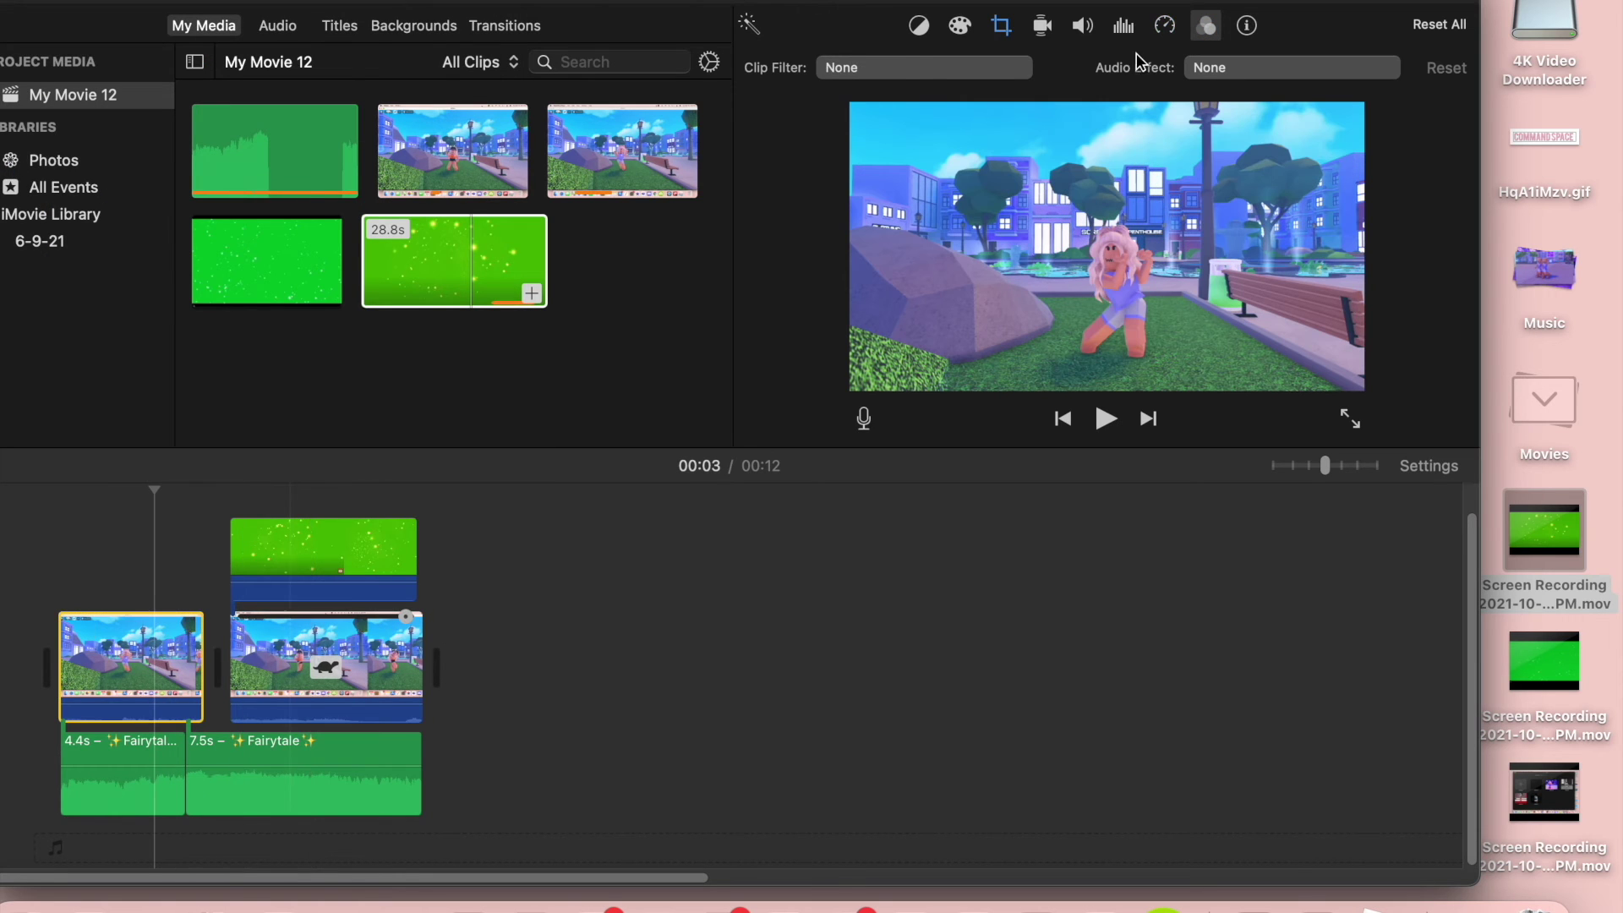
pyautogui.click(960, 67)
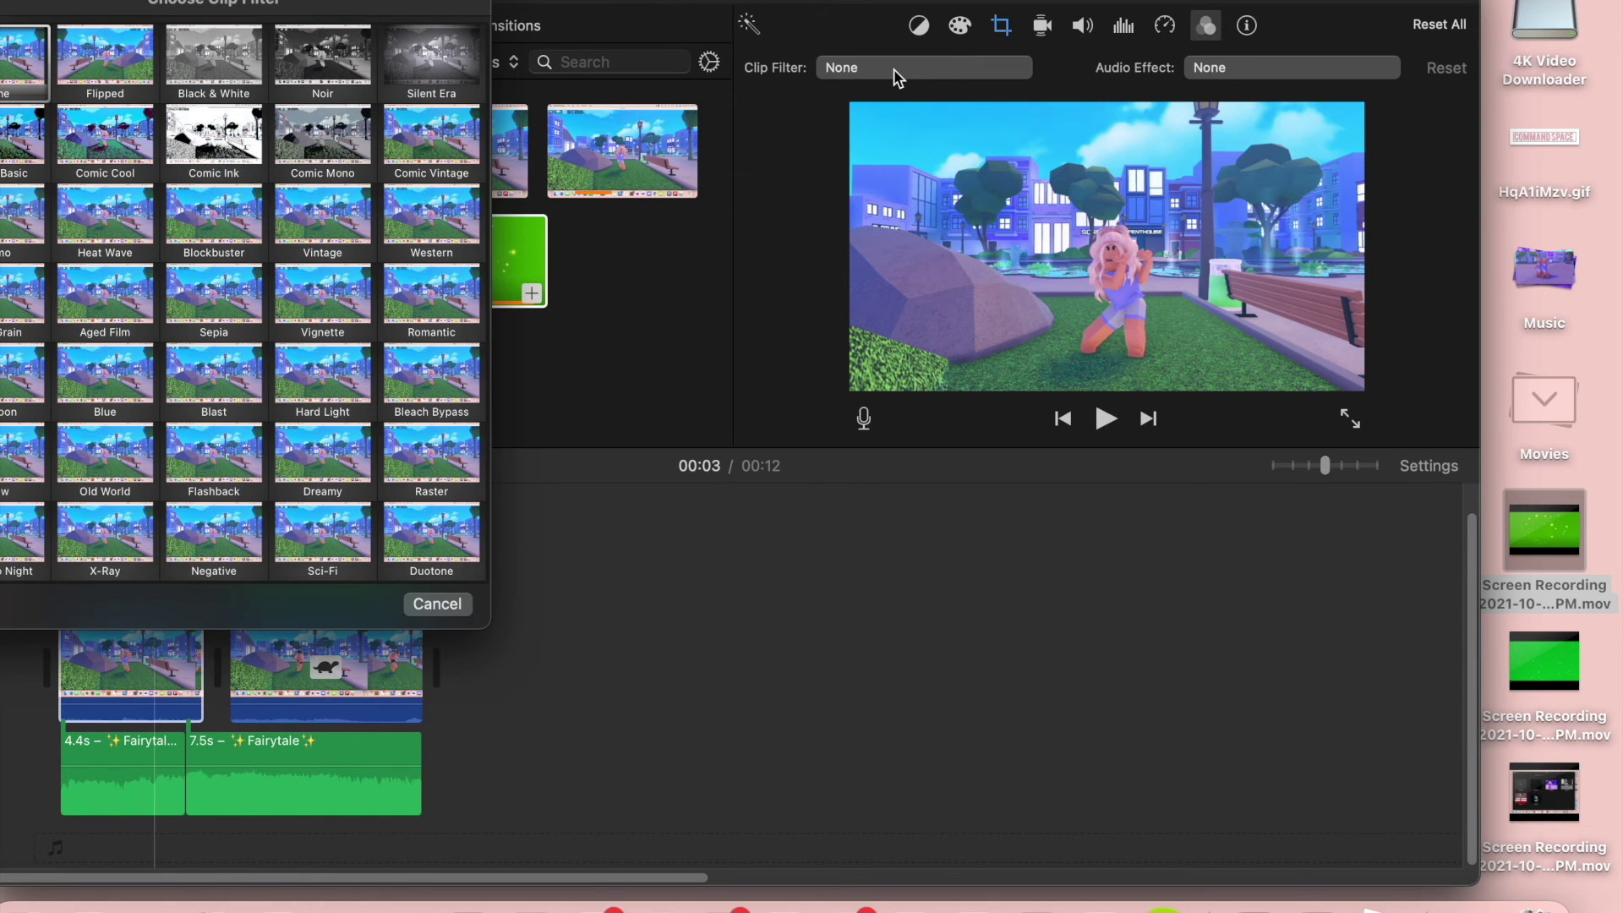
pyautogui.click(335, 376)
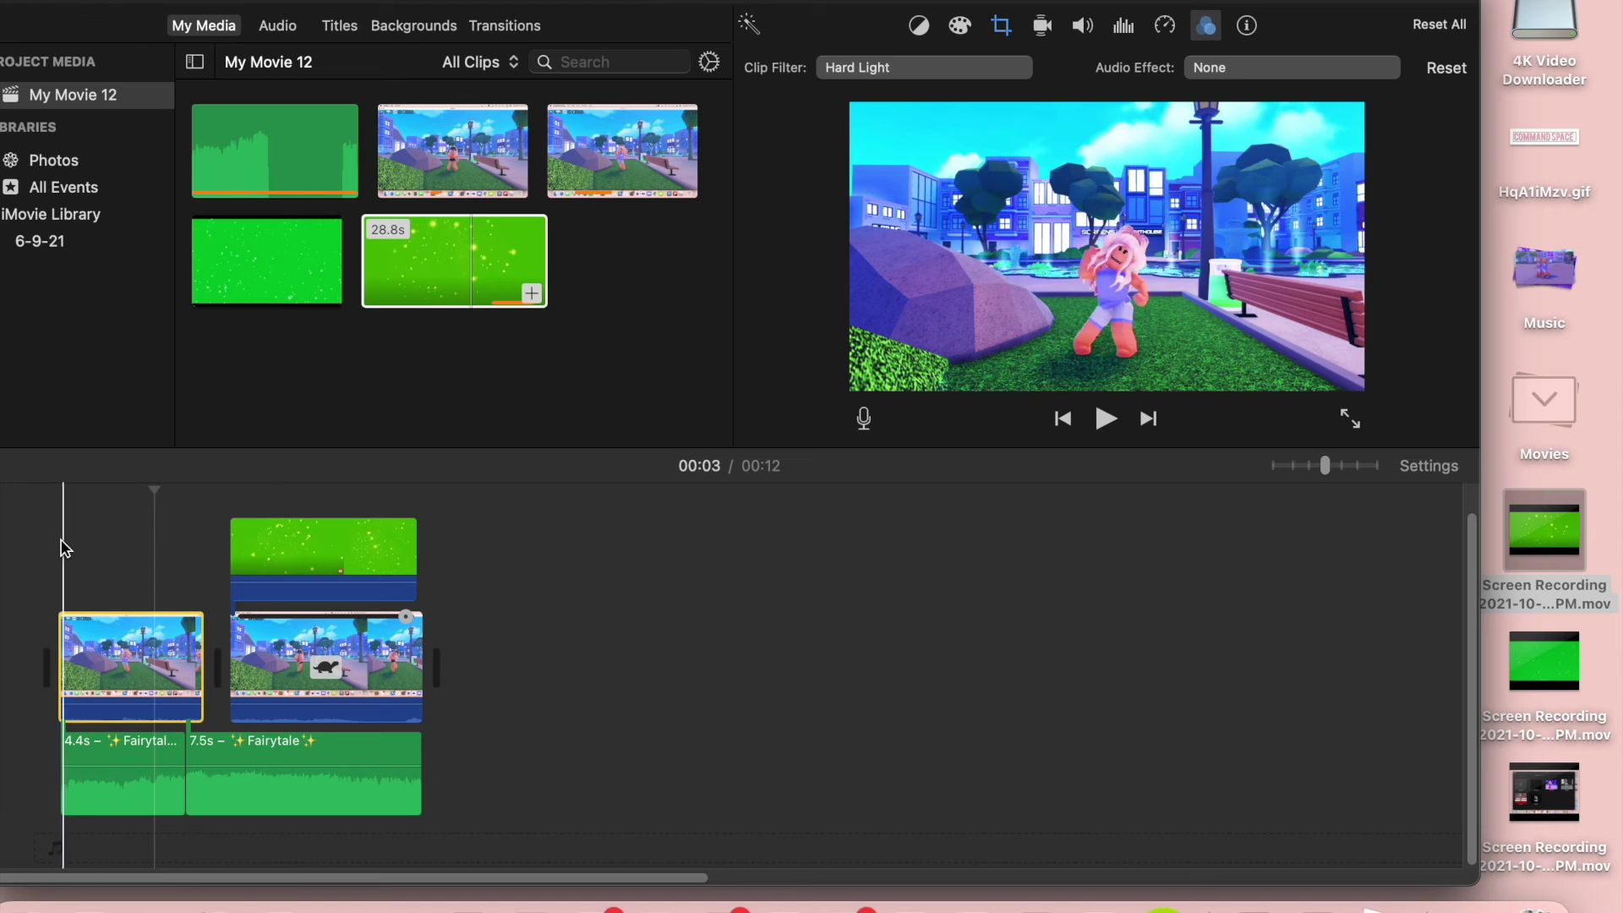
pyautogui.click(1106, 419)
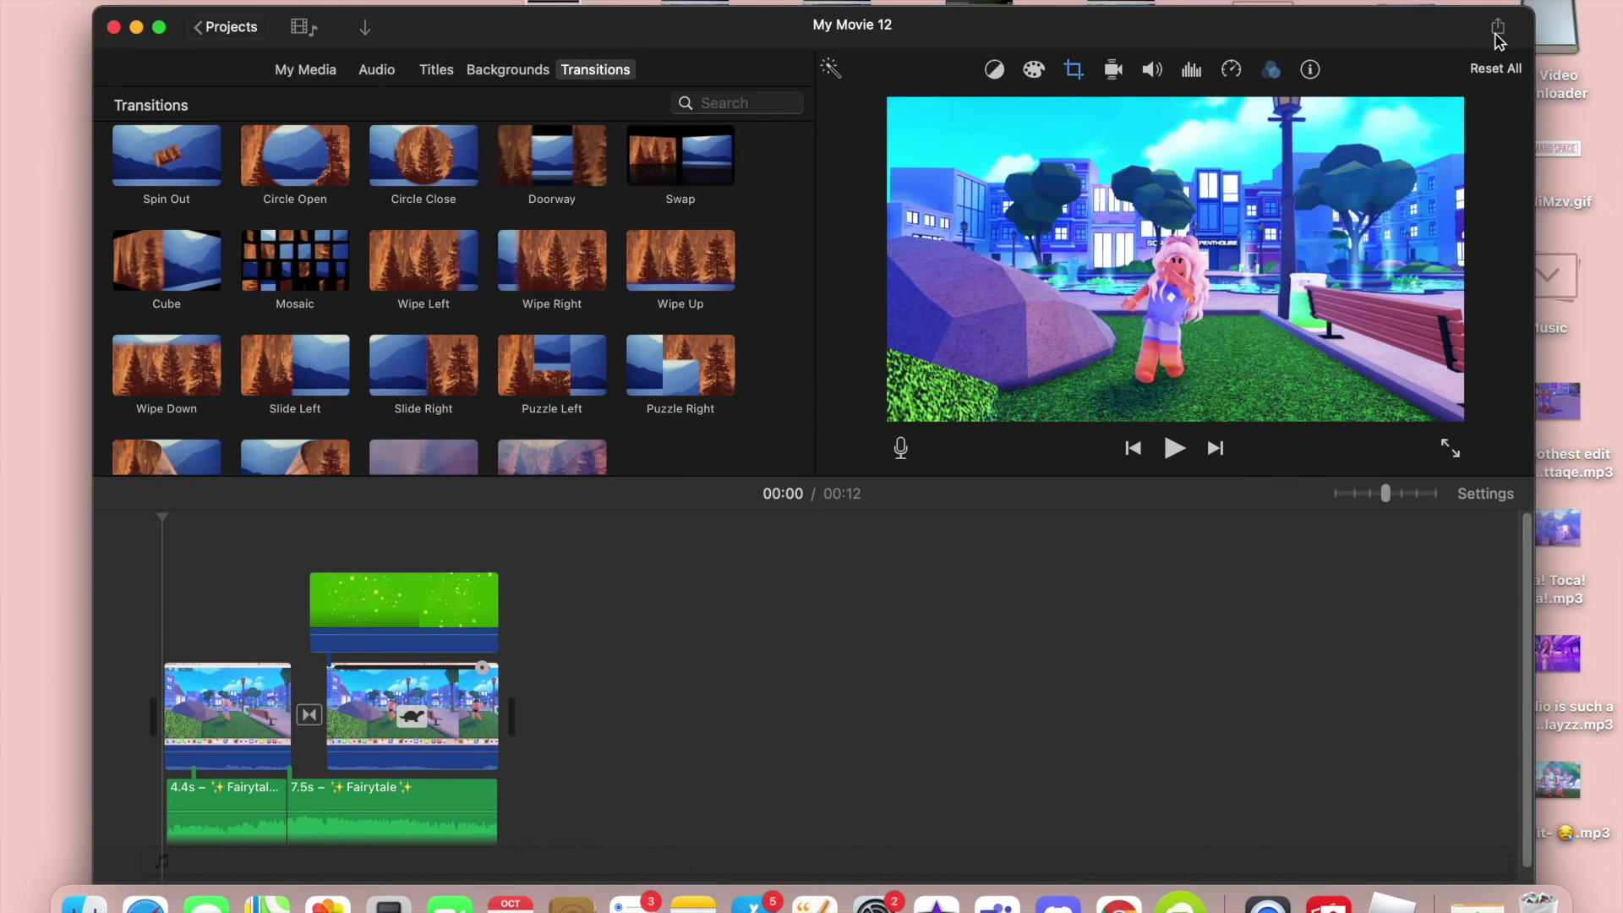
# Show My Movie 12's Share options, including email, YouTube & Facebook, and file export.
pyautogui.click(1497, 32)
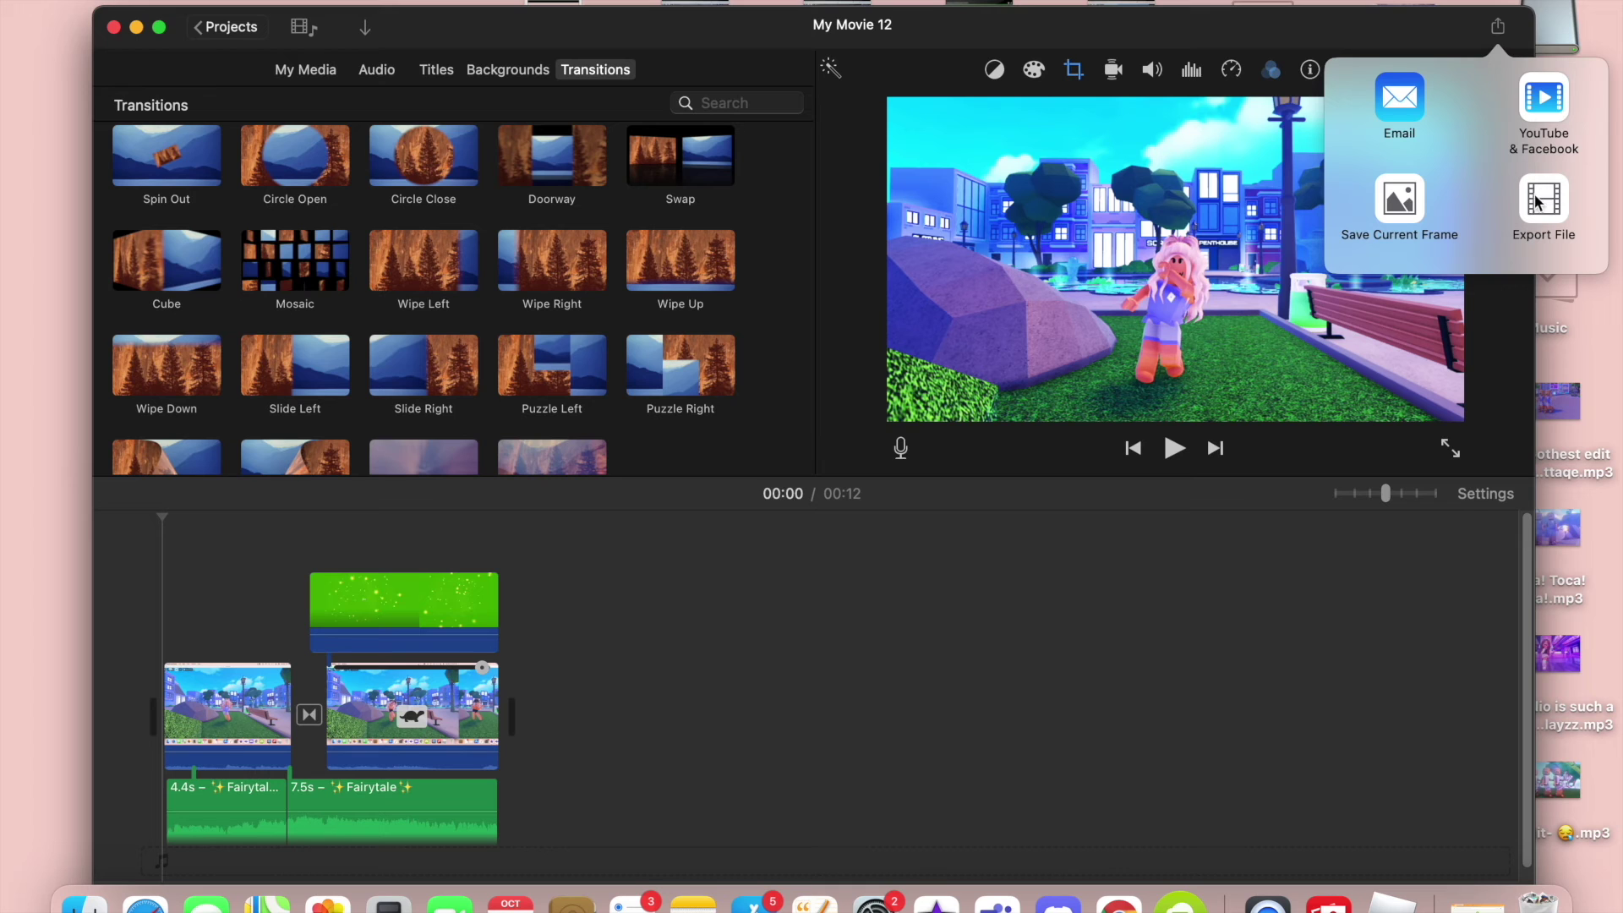